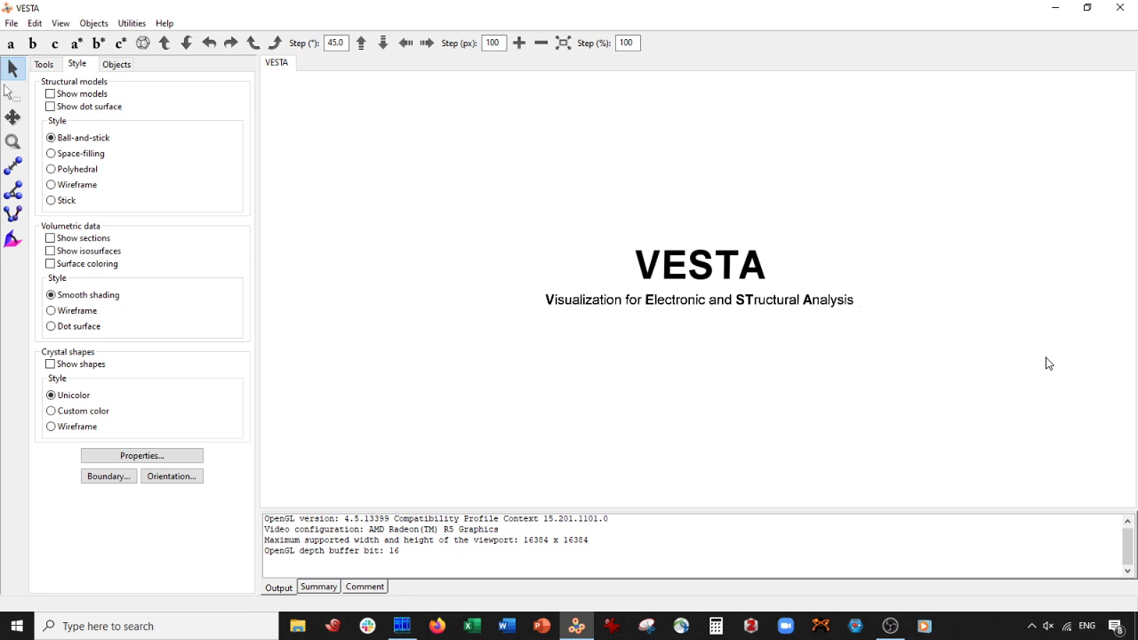
Open the Bi2Te3.vasp structure file and view the unit cell along the a axis
key(ctrl+o)
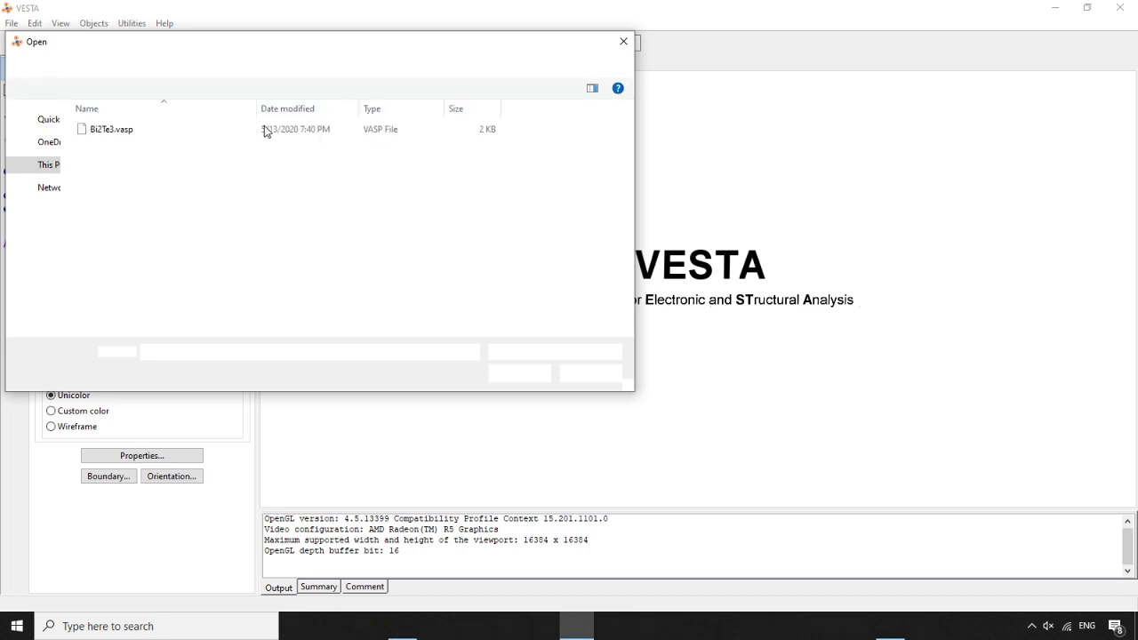
double_click(264, 129)
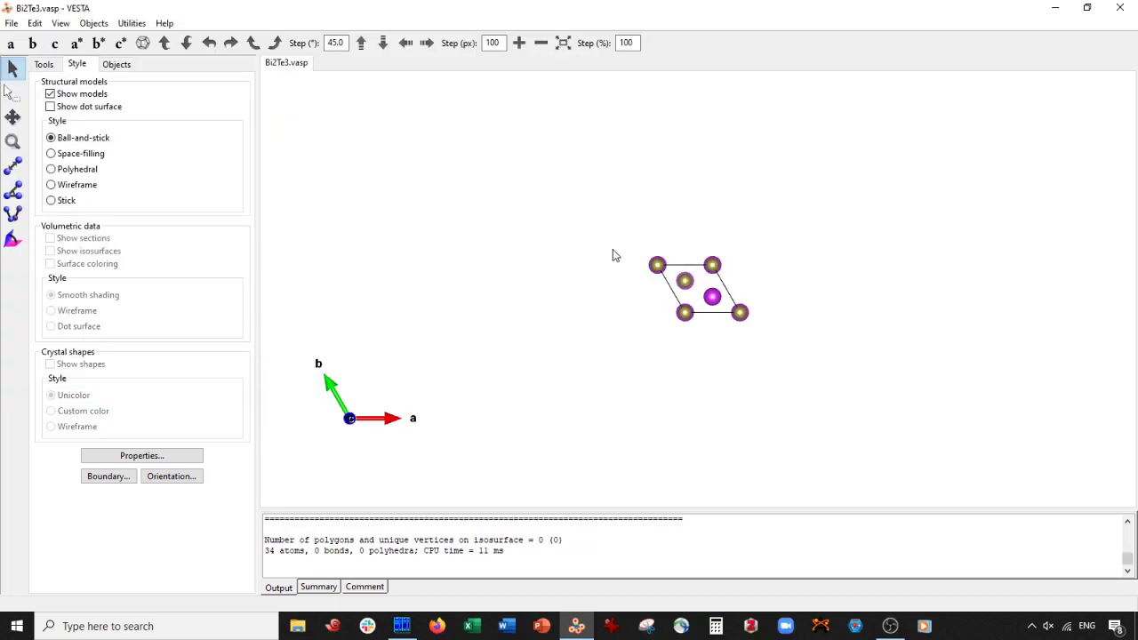
scroll(610, 305, up, 5)
drag(614, 304, 751, 298)
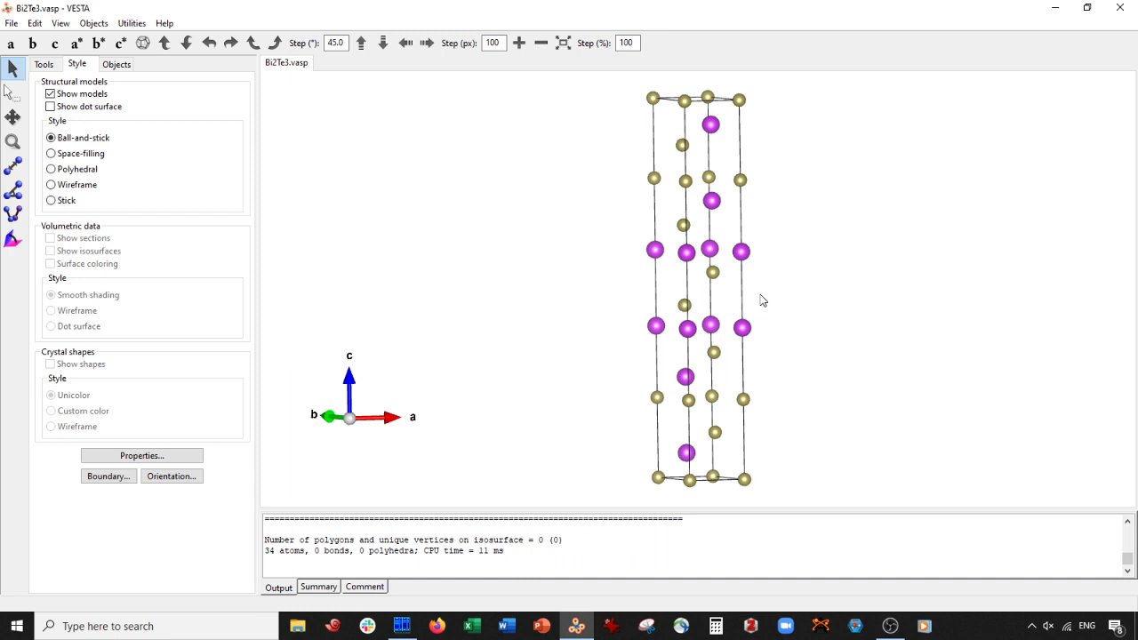
click(11, 44)
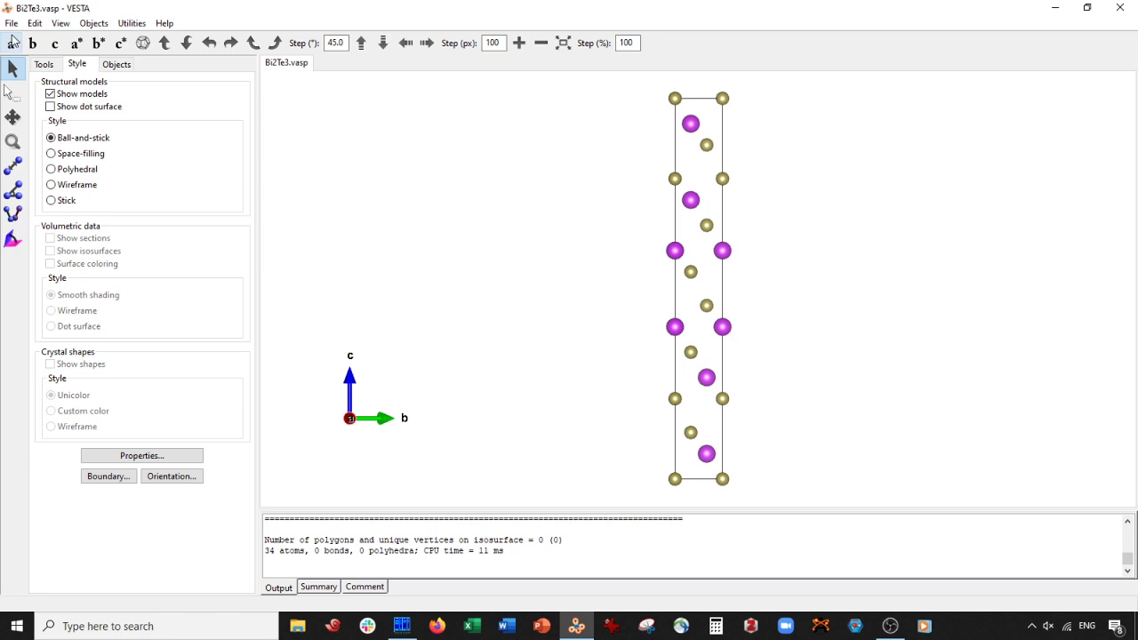
Display the structure in space-filling style and view it along the a axis
mouse_move(494, 246)
mouse_down()
mouse_move(477, 242)
mouse_move(564, 259)
mouse_move(436, 246)
mouse_move(523, 261)
mouse_move(524, 244)
mouse_move(513, 251)
mouse_up()
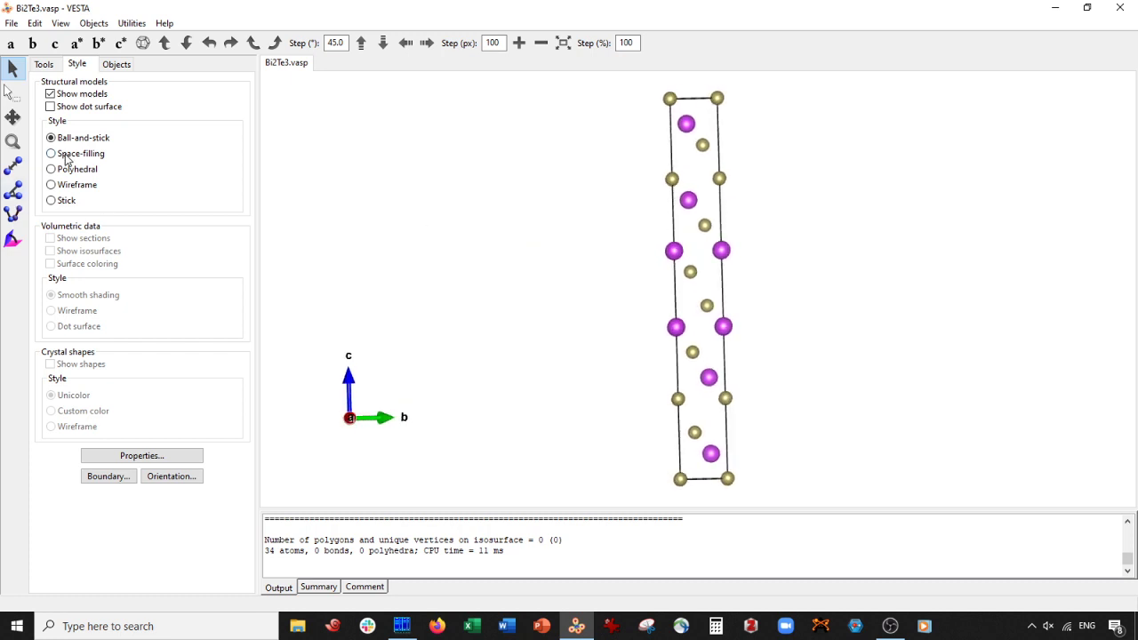
click(66, 154)
drag(439, 246, 599, 254)
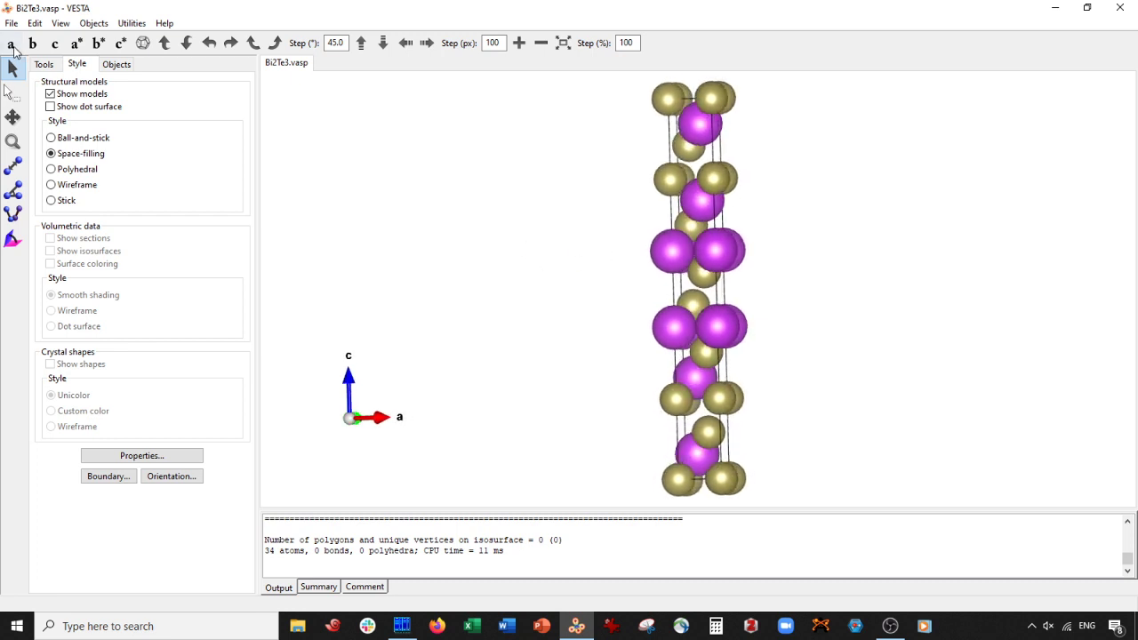
click(10, 42)
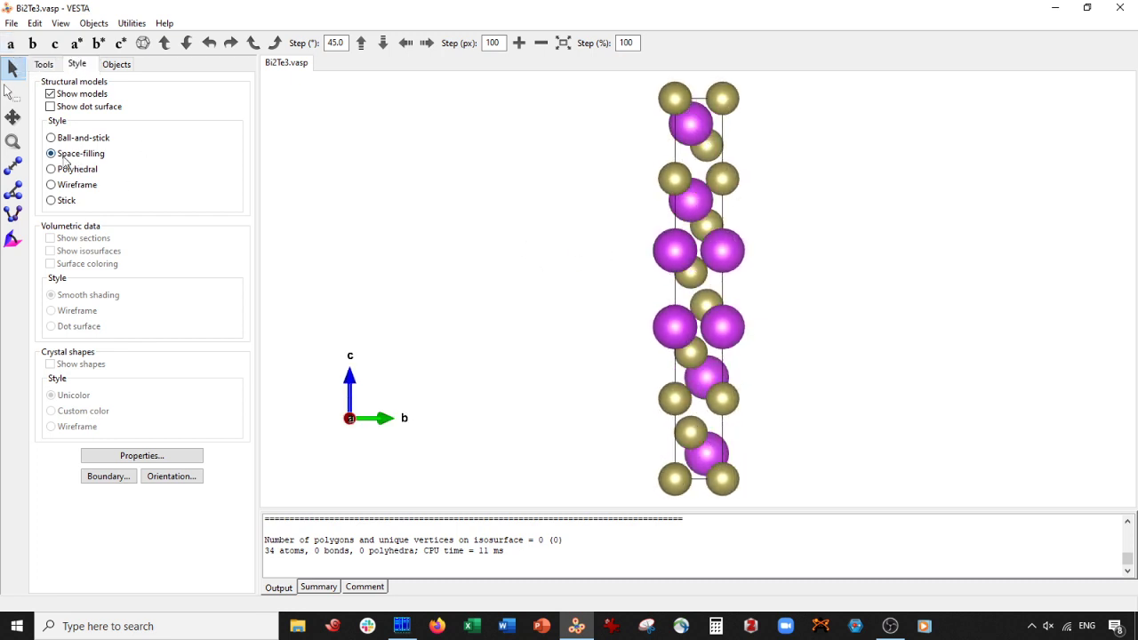
Highlight the complete quintuple layer just below the middle of the cell, inspect it from another angle, and clear the selection
click(17, 94)
drag(584, 310, 863, 420)
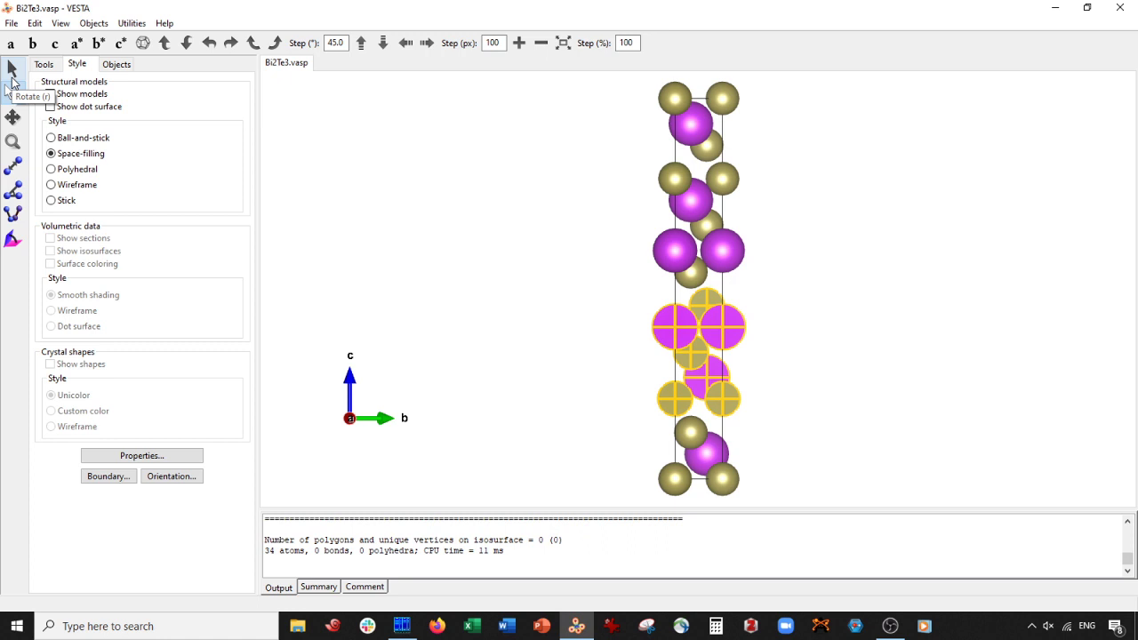
scroll(533, 238, down, 2)
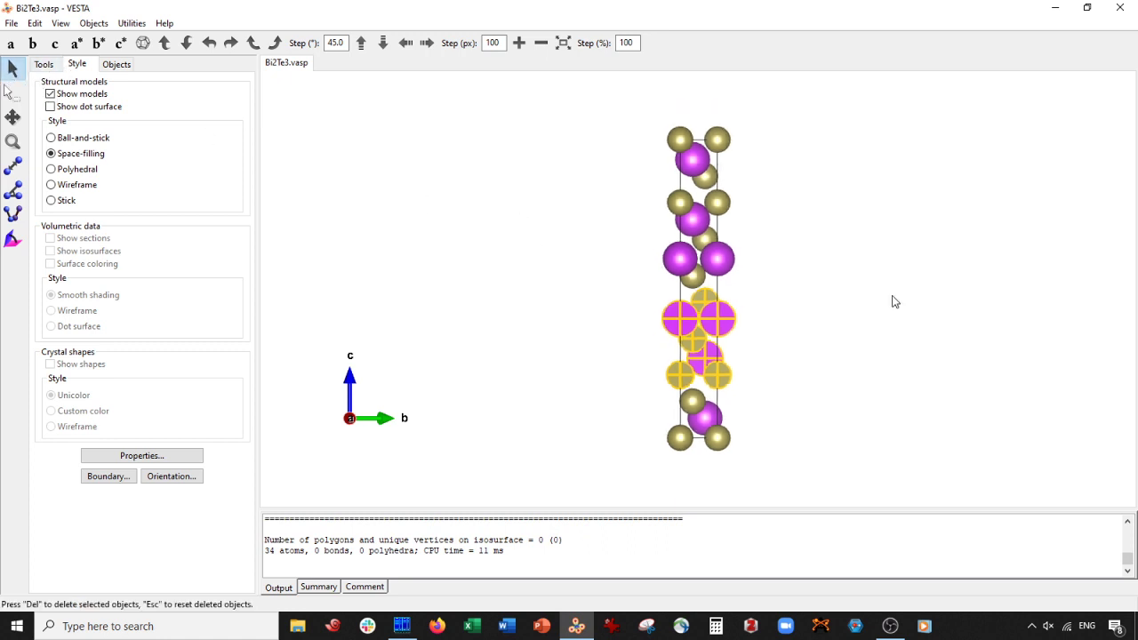
drag(894, 302, 754, 272)
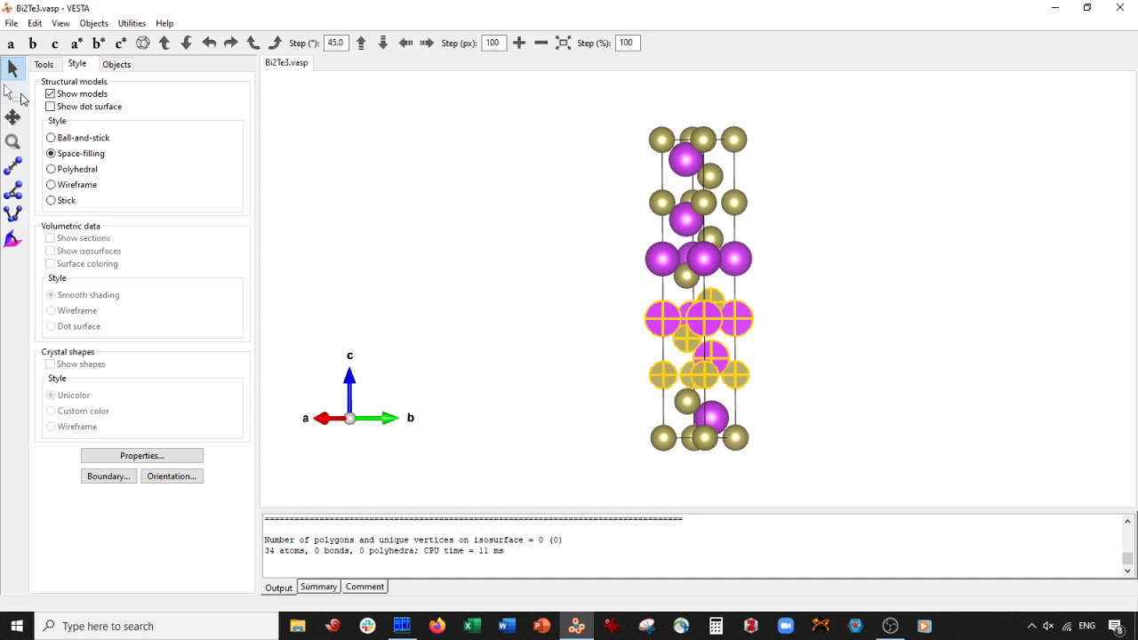
click(12, 69)
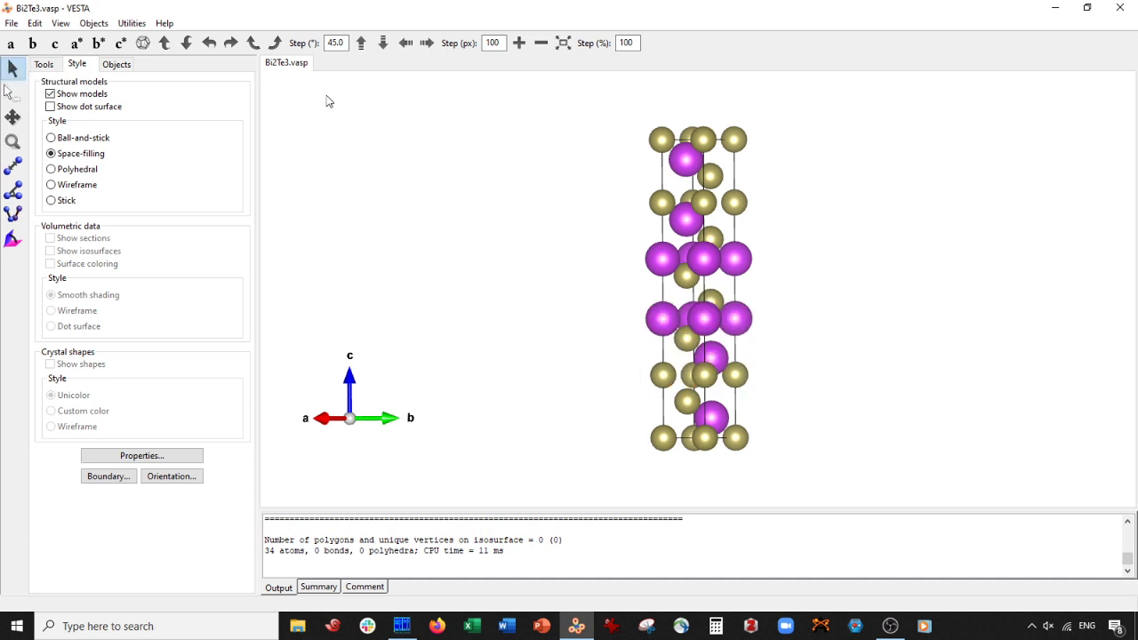
Viewing along the a axis, delete all atoms above and below the complete quintuple layer just below mid-cell
drag(574, 125, 599, 105)
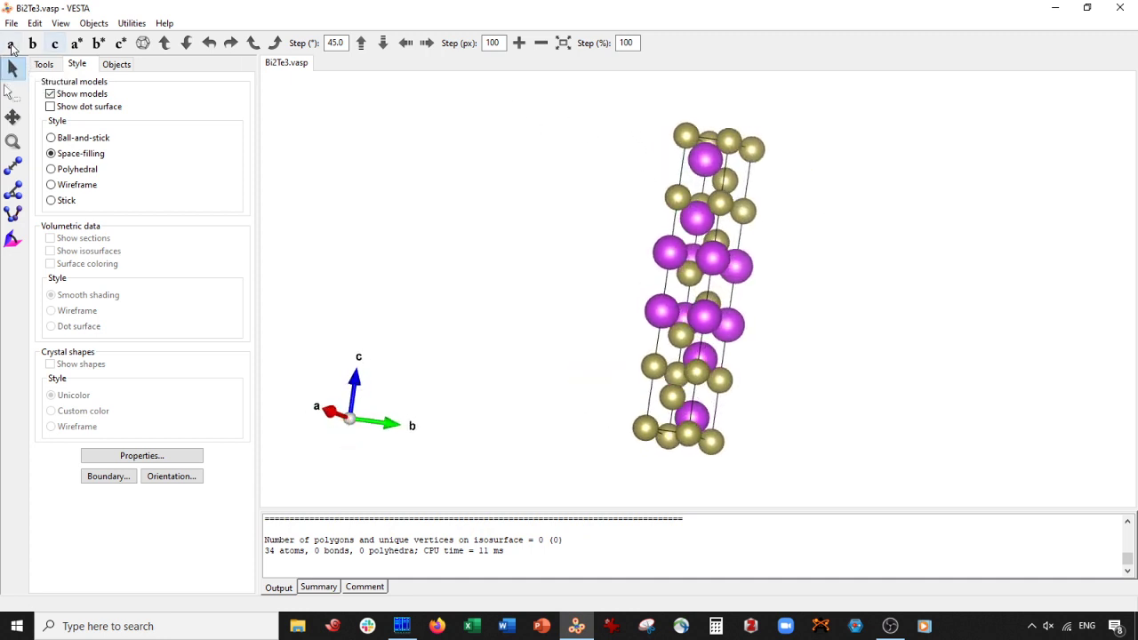
click(11, 44)
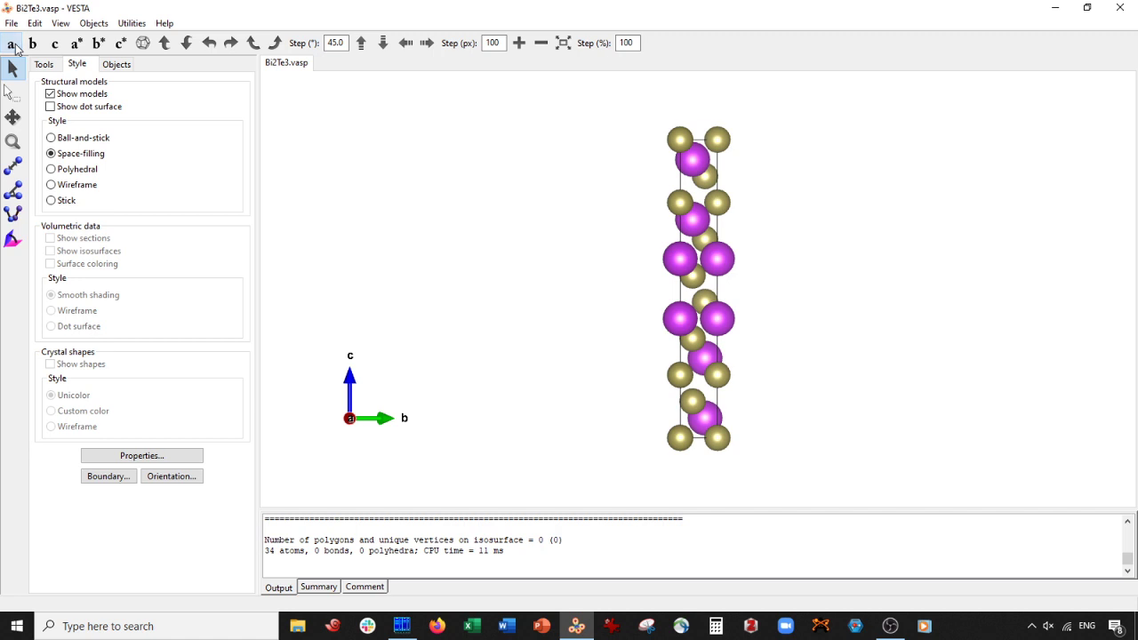
click(11, 93)
drag(602, 112, 790, 290)
key(Delete)
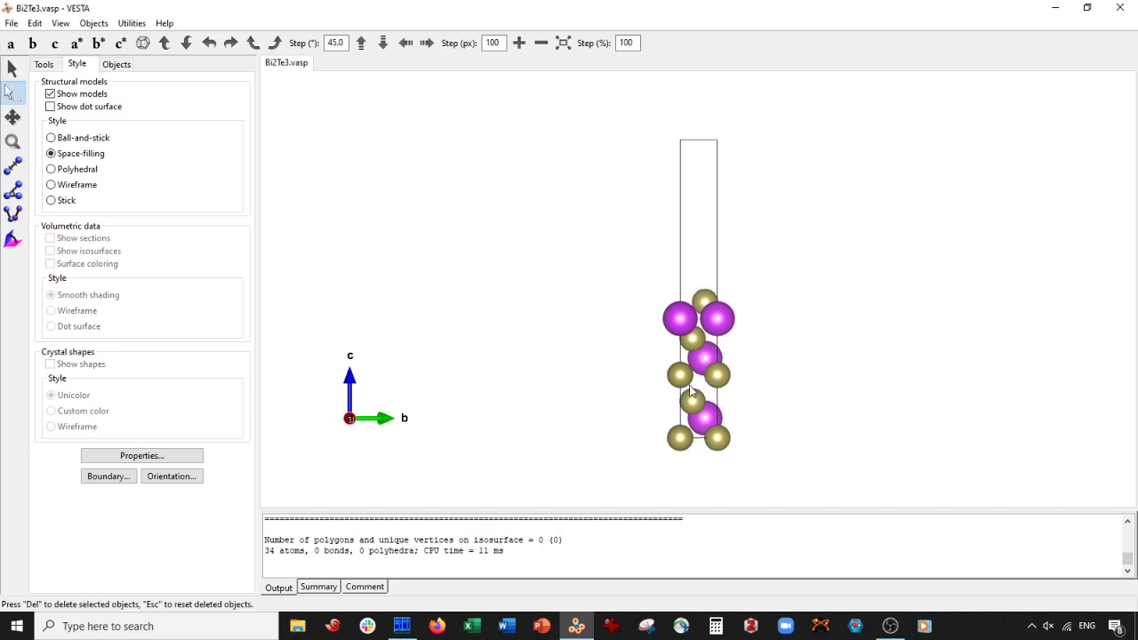
drag(674, 397, 800, 465)
key(Delete)
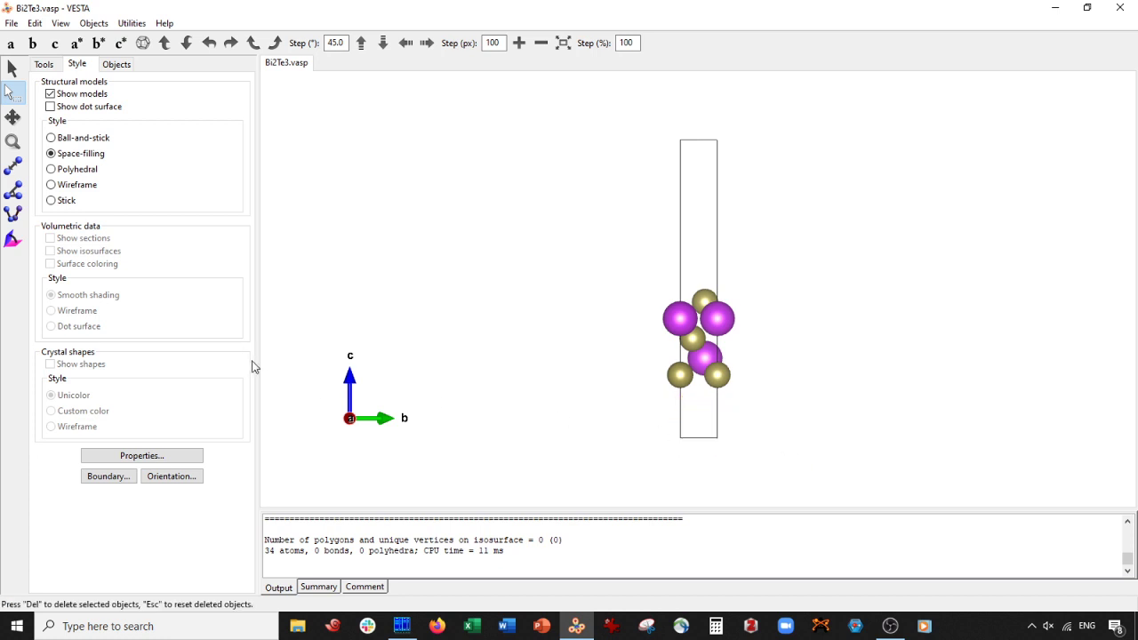
Display the remaining layer in ball-and-stick style and inspect its repeated atoms on the cell edges
click(79, 142)
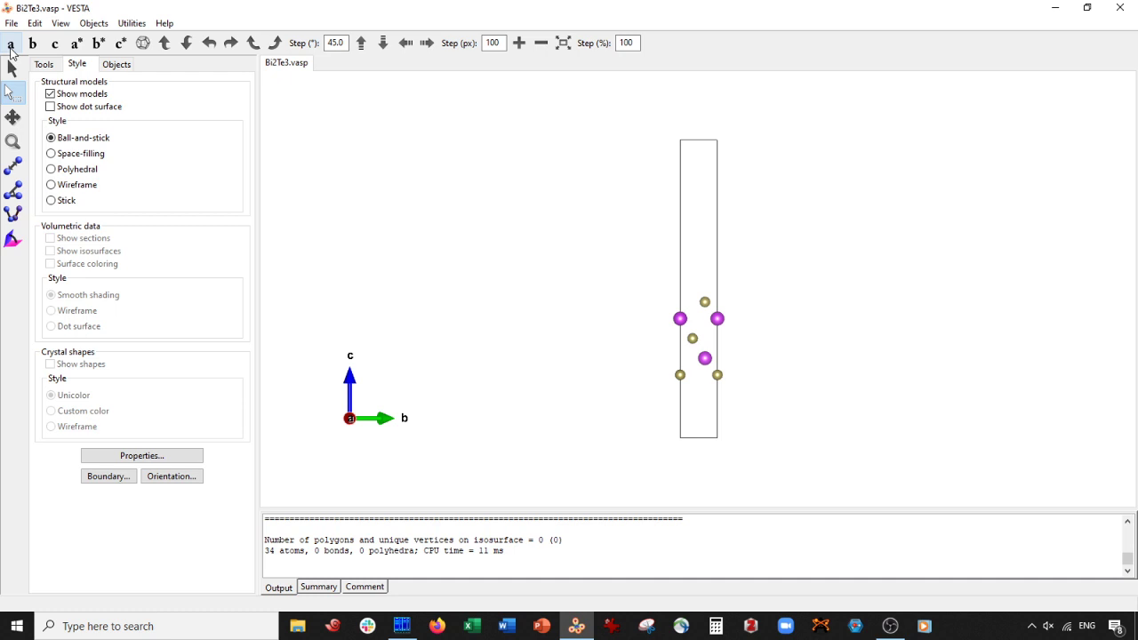
click(12, 68)
drag(856, 294, 841, 326)
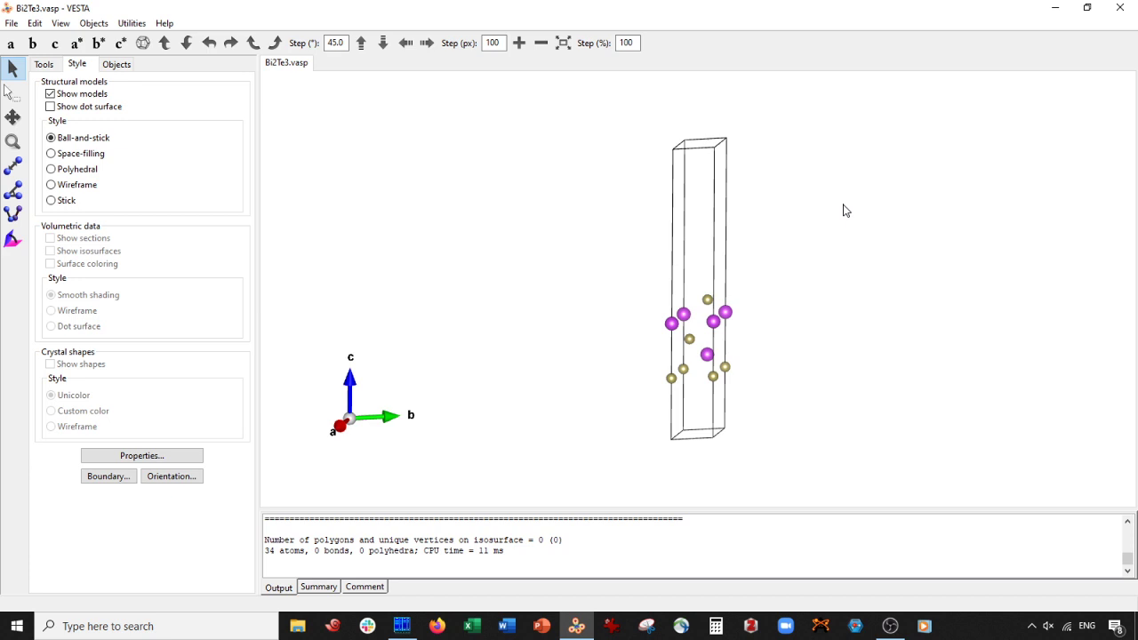
drag(802, 231, 795, 264)
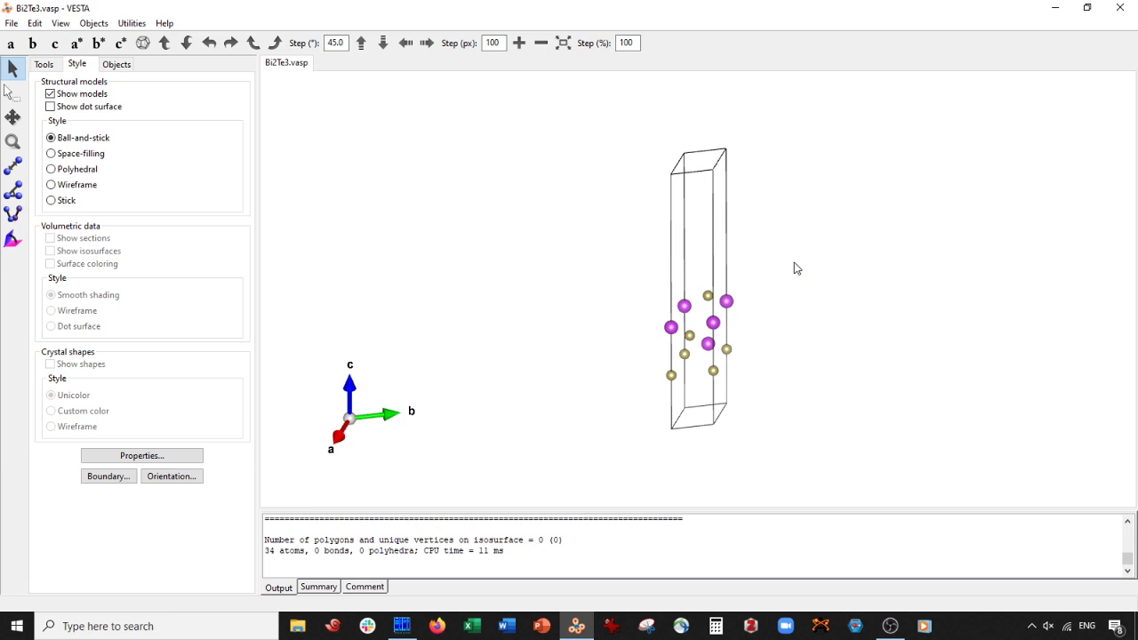
drag(708, 210, 733, 160)
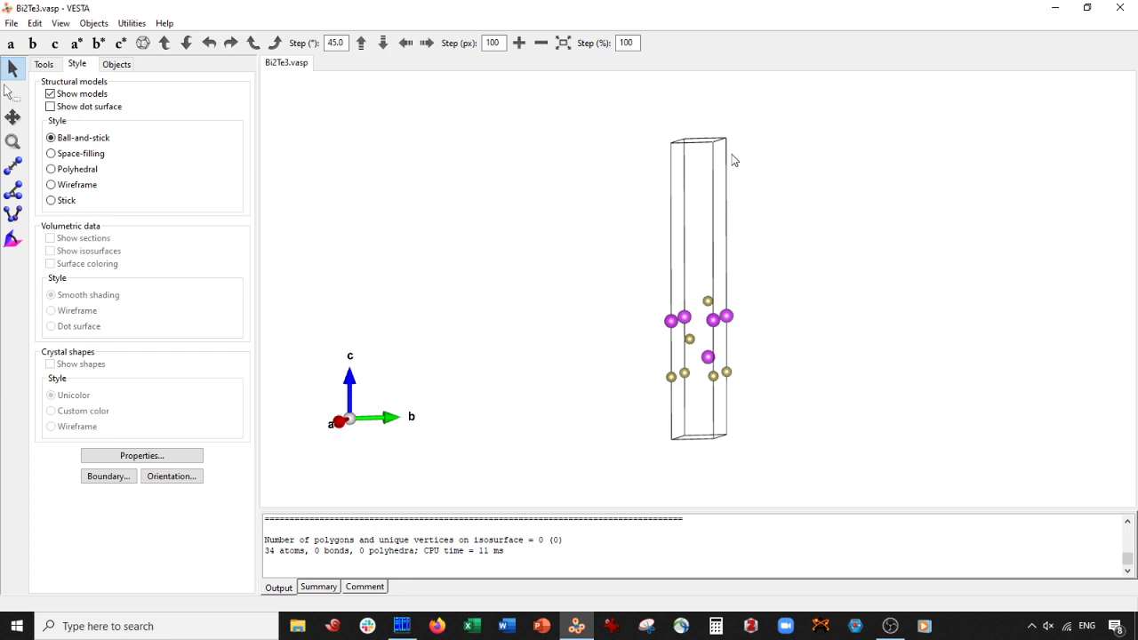
Delete the duplicate purple and gold atoms on the cell edges at the far end of the b axis
drag(777, 150, 732, 227)
click(13, 93)
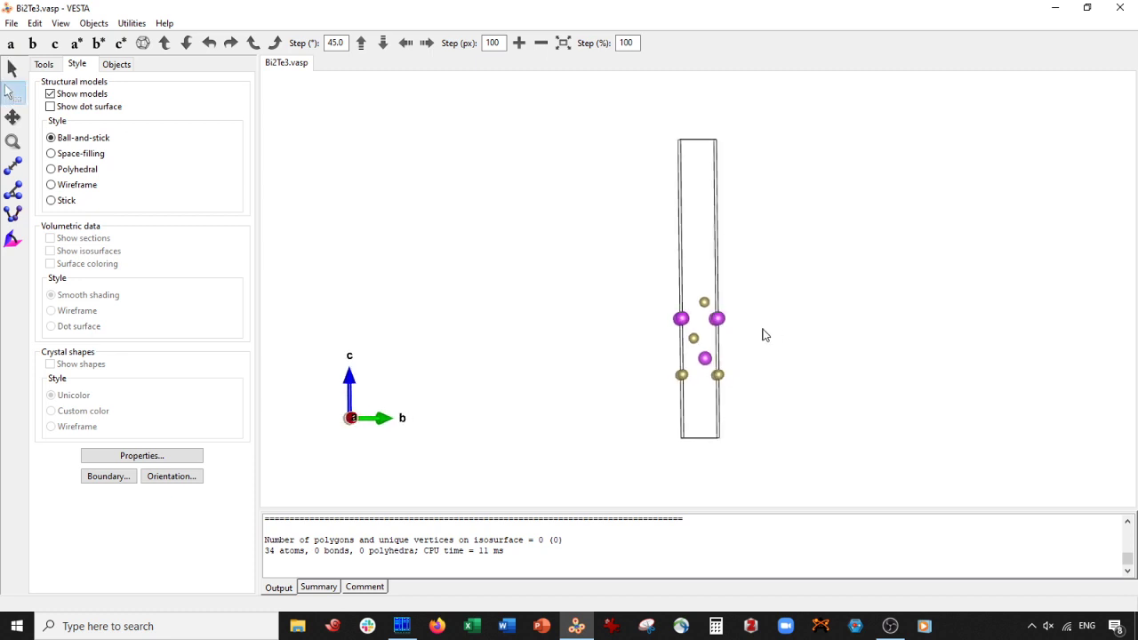
drag(788, 268, 714, 409)
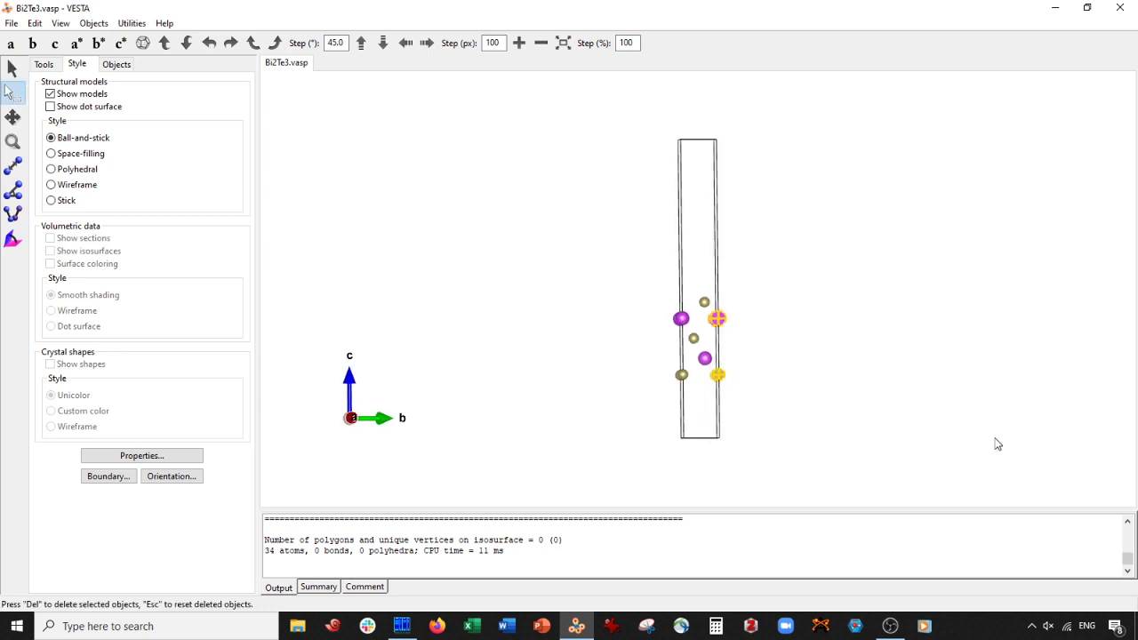
key(Delete)
Delete the duplicate purple and gold atoms on the cell edge at the origin end of the a axis
click(13, 68)
drag(634, 290, 630, 359)
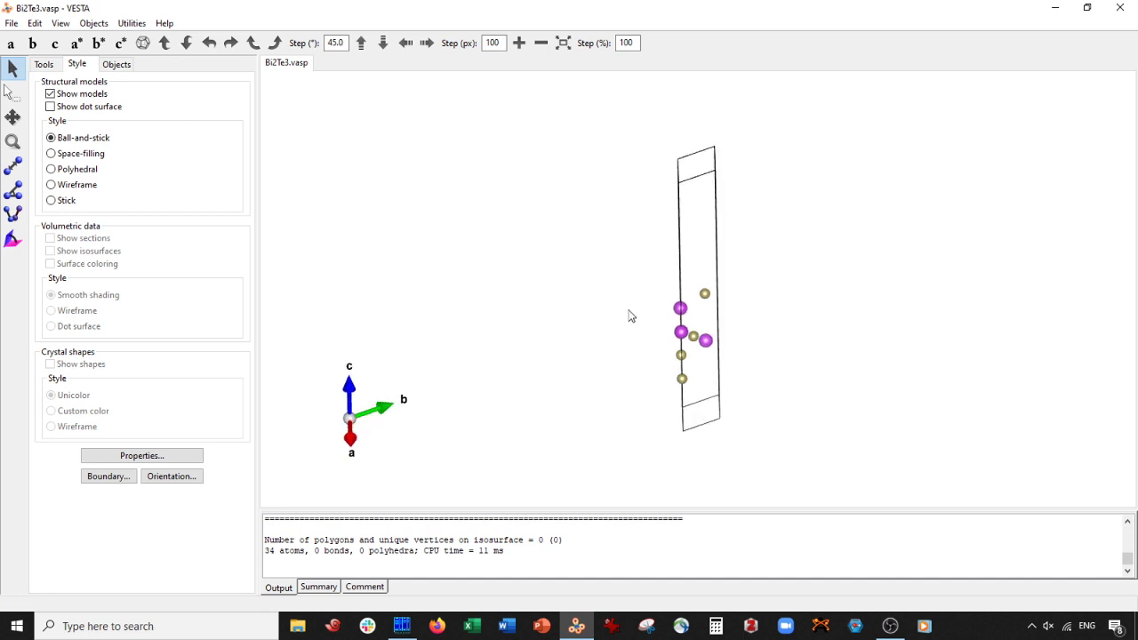
drag(638, 314, 730, 303)
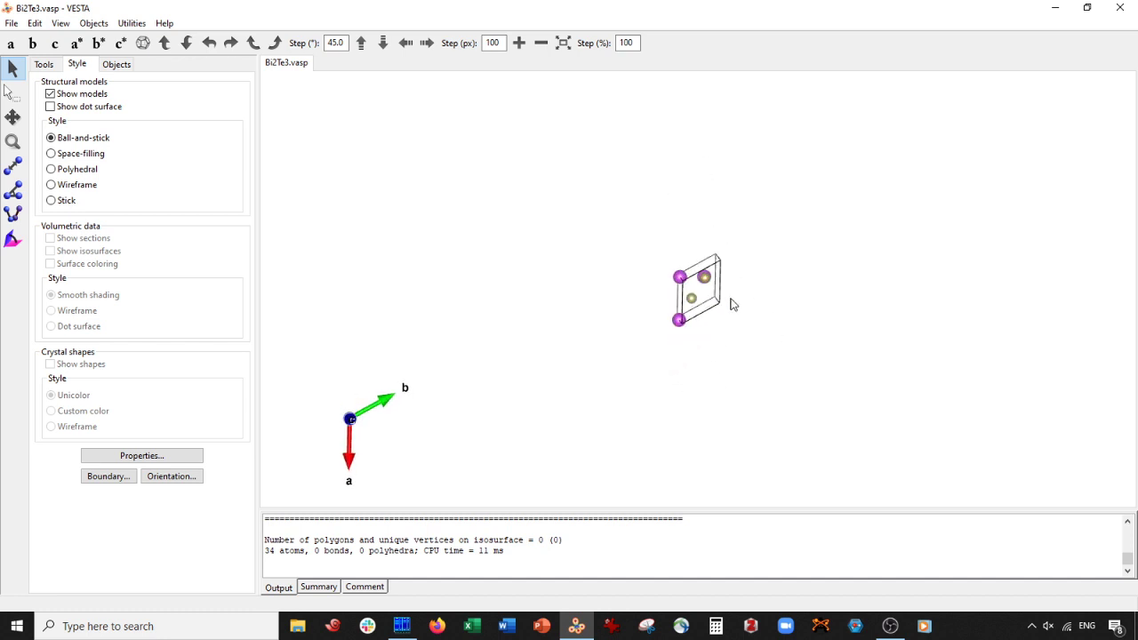
scroll(731, 303, up, 3)
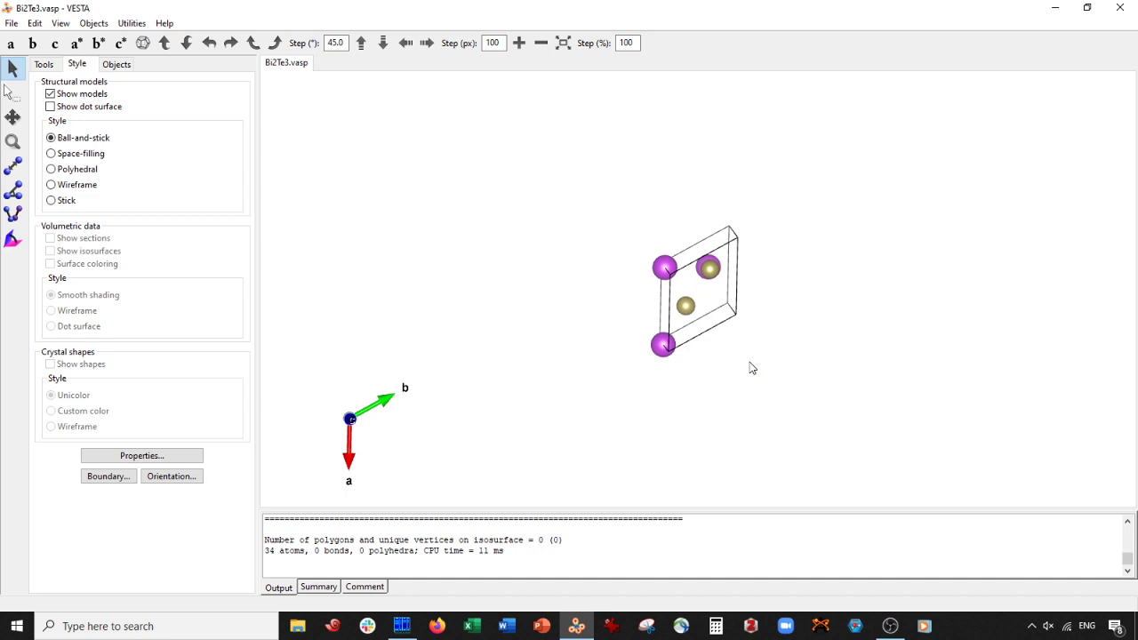
drag(749, 365, 789, 364)
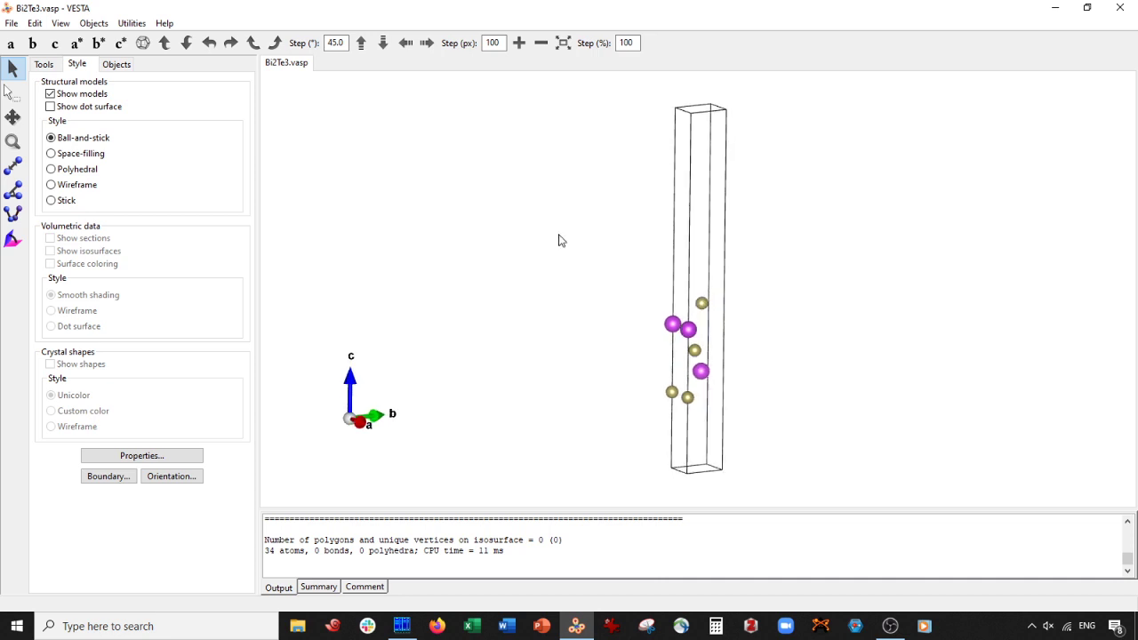
click(12, 92)
drag(617, 259, 653, 393)
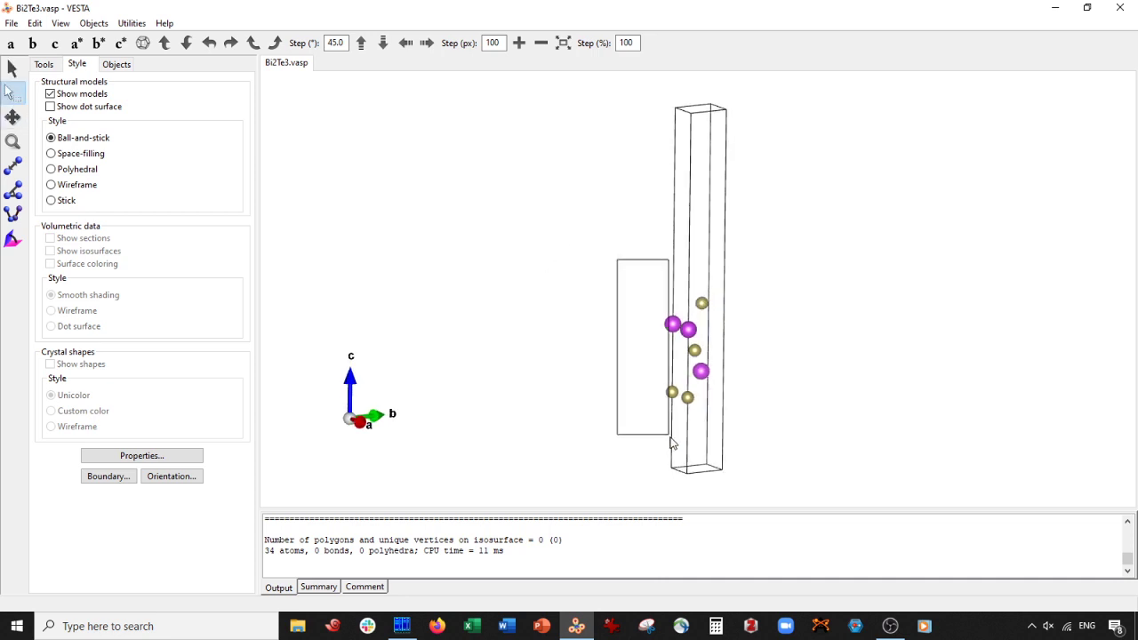
drag(672, 442, 676, 449)
click(675, 449)
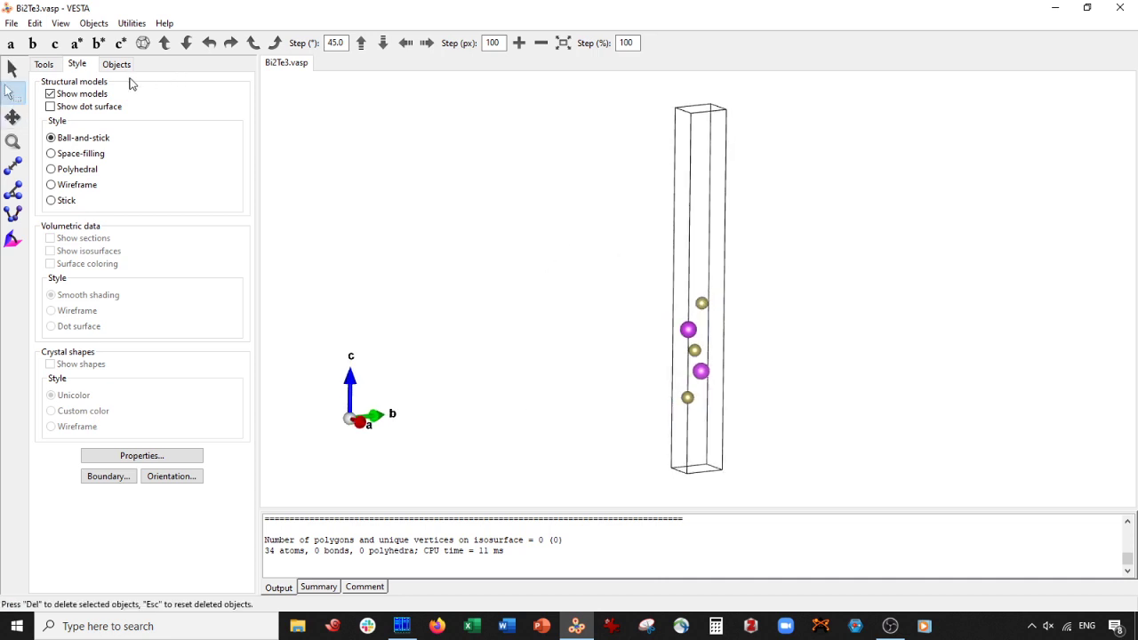
Export the isolated quintuple layer as an XYZ file named Bi2Te3_qml in the video15 folder
click(13, 69)
click(11, 42)
mouse_move(942, 327)
mouse_down()
mouse_move(858, 353)
mouse_move(912, 350)
mouse_move(927, 327)
mouse_up()
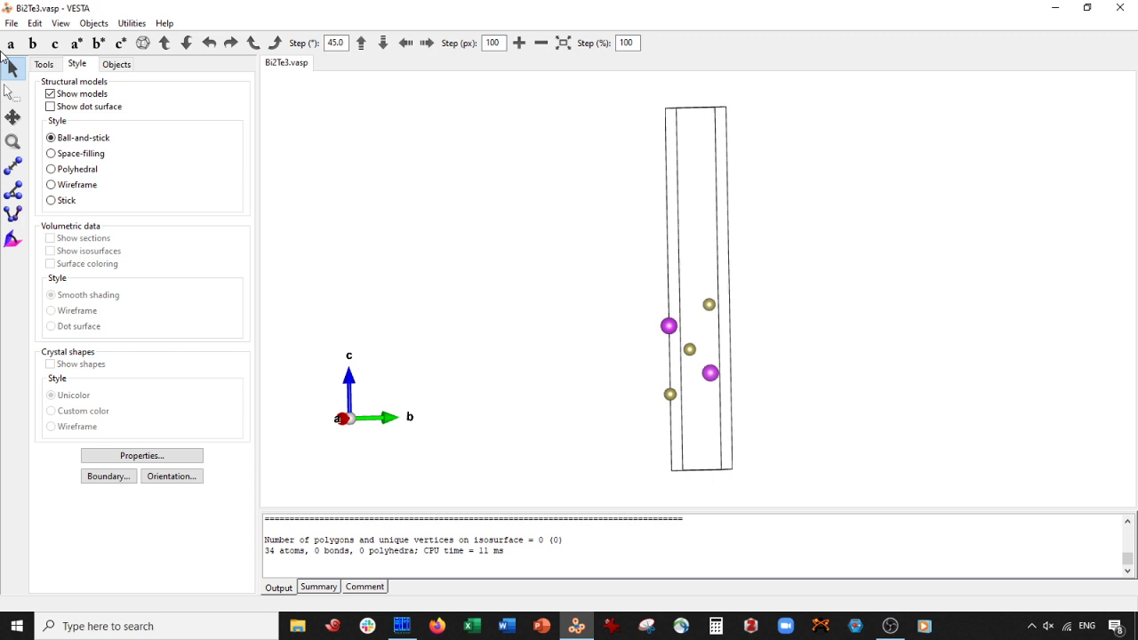
click(11, 23)
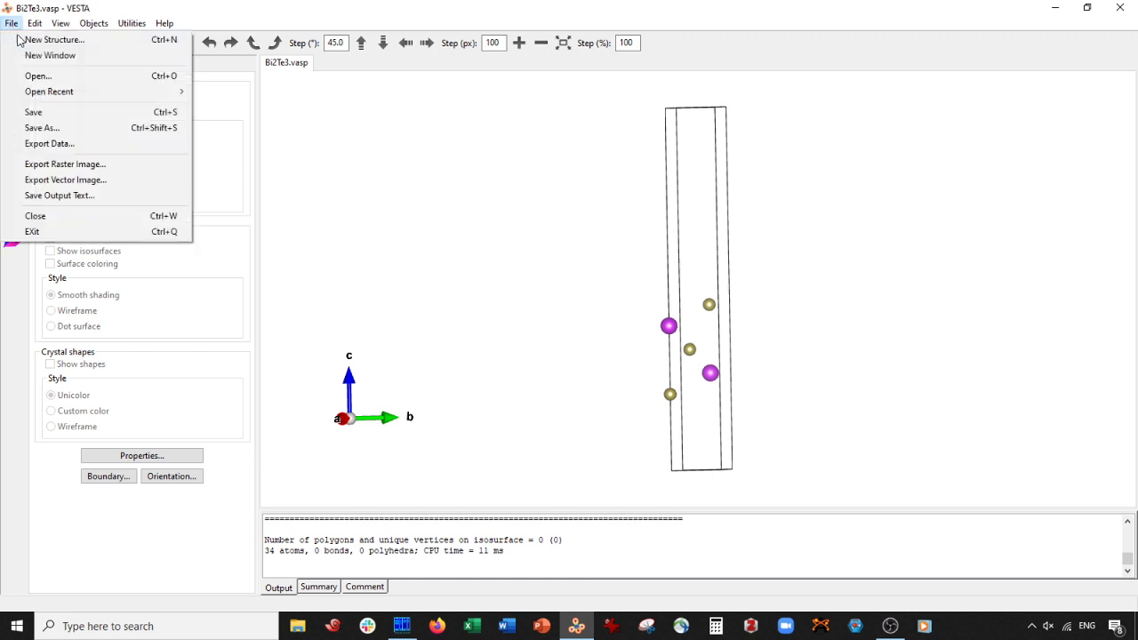
click(75, 145)
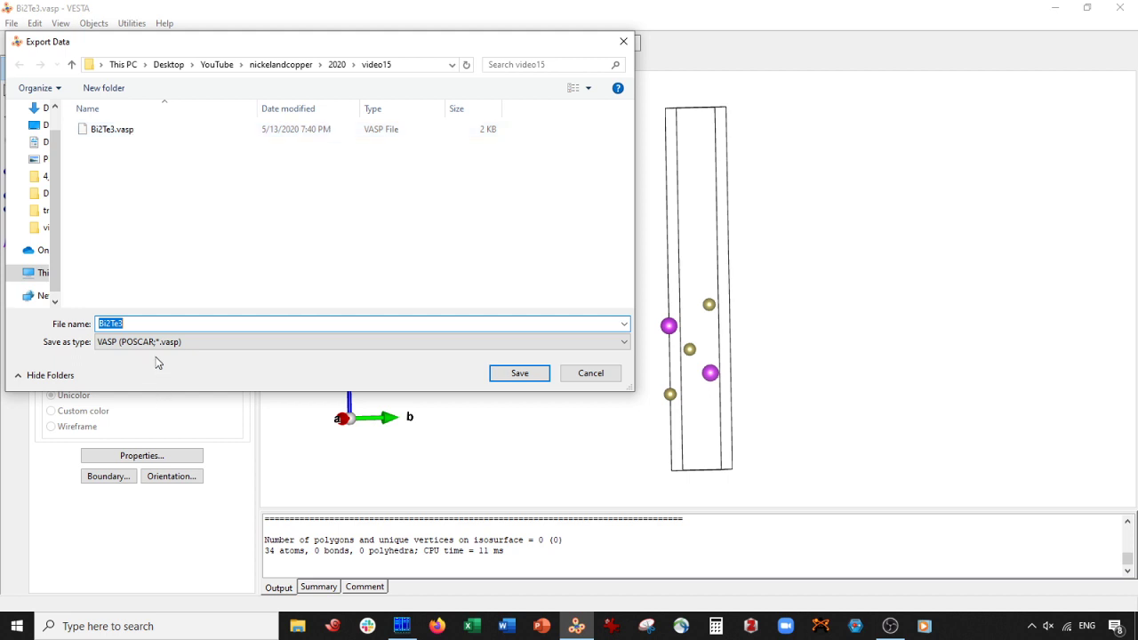
click(157, 345)
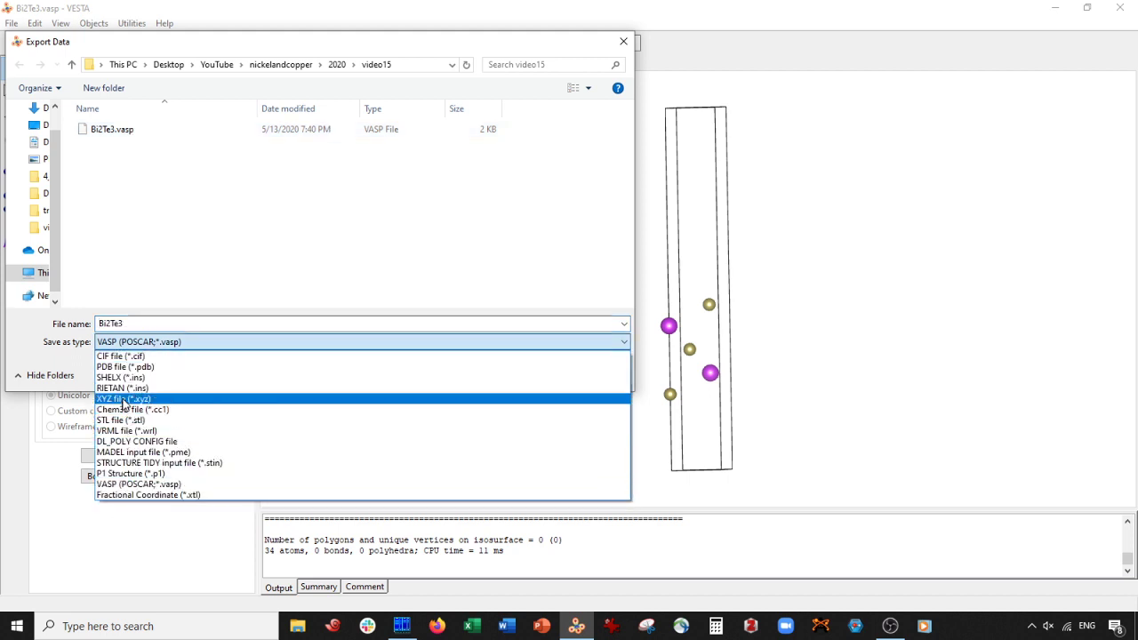
click(124, 398)
click(186, 326)
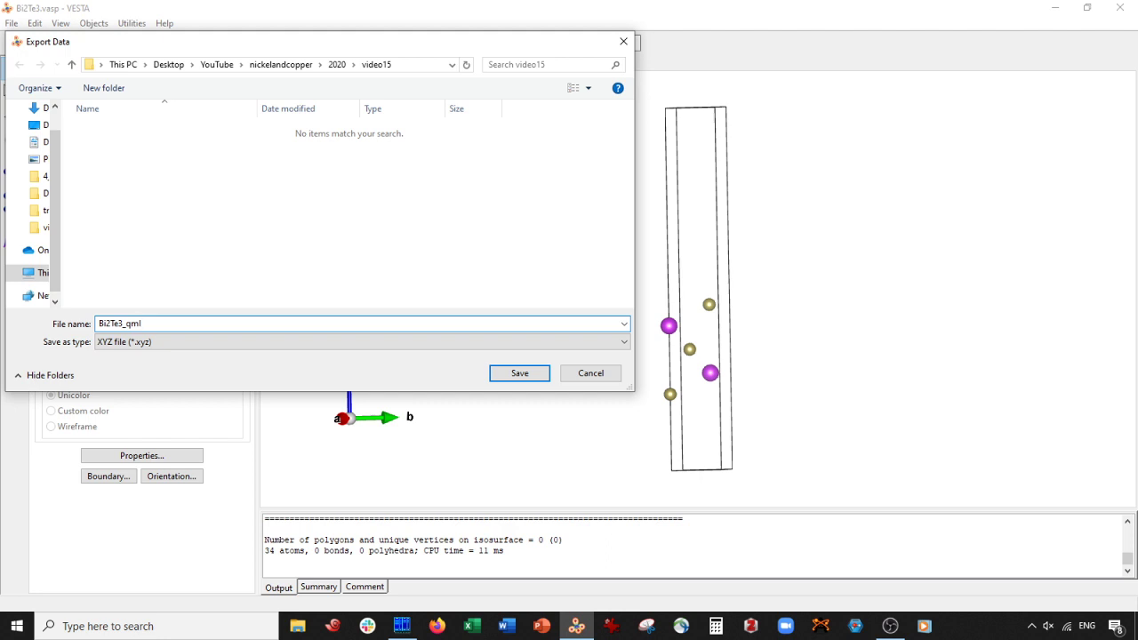
key(ctrl+a)
click(519, 372)
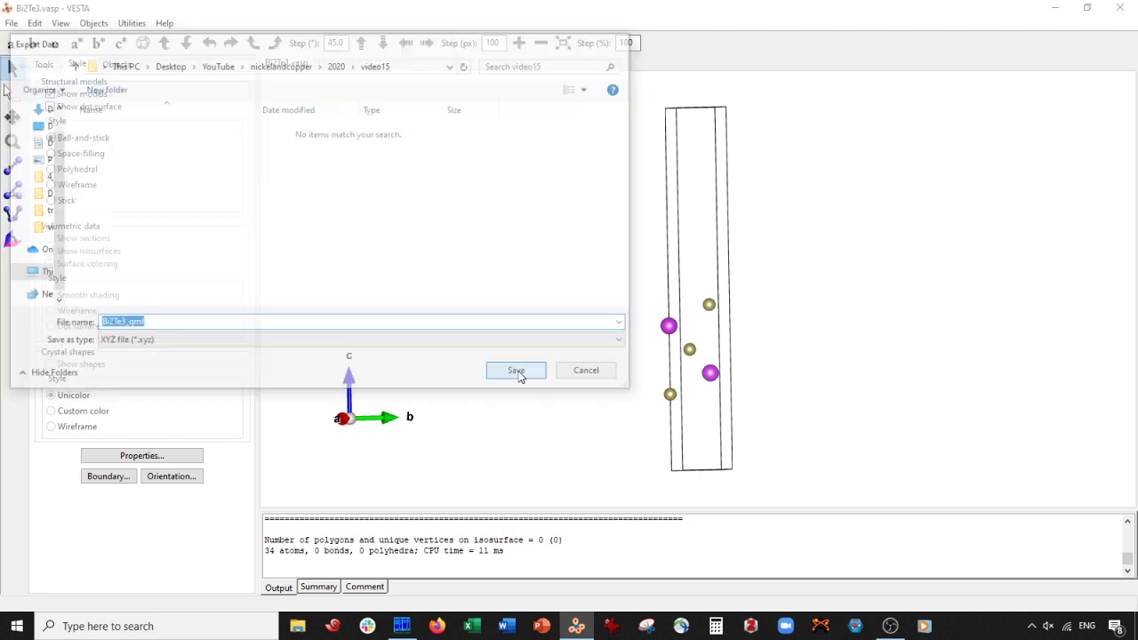
click(663, 324)
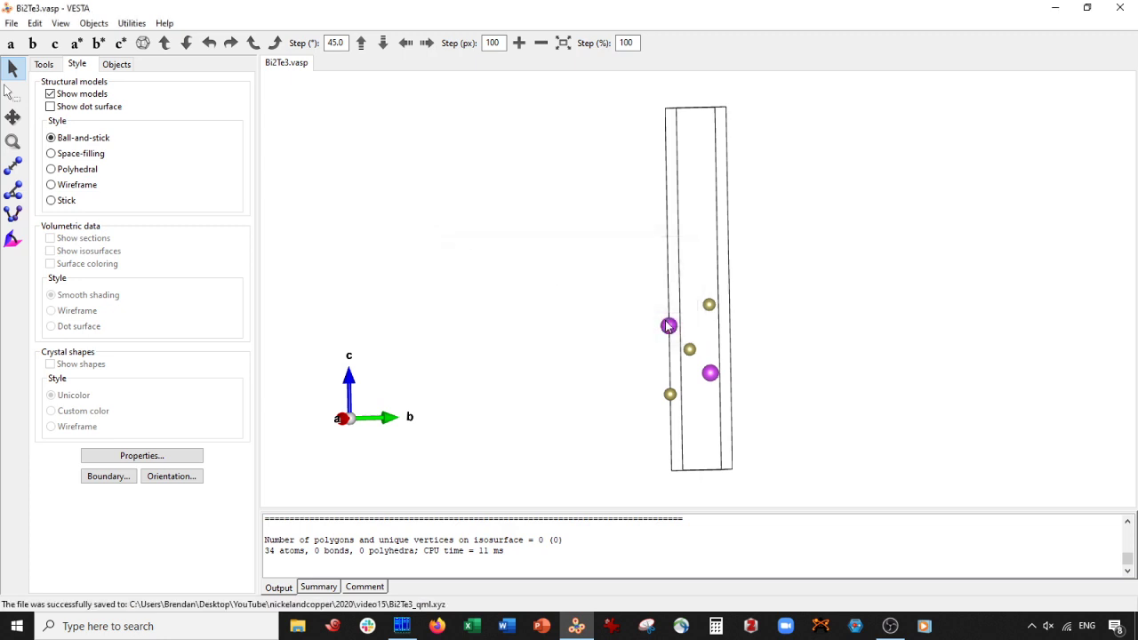
Export the structure in VASP format as Bi2Te3_qml.vasp in the video15 folder, writing the atomic coordinates as Cartesian
click(12, 23)
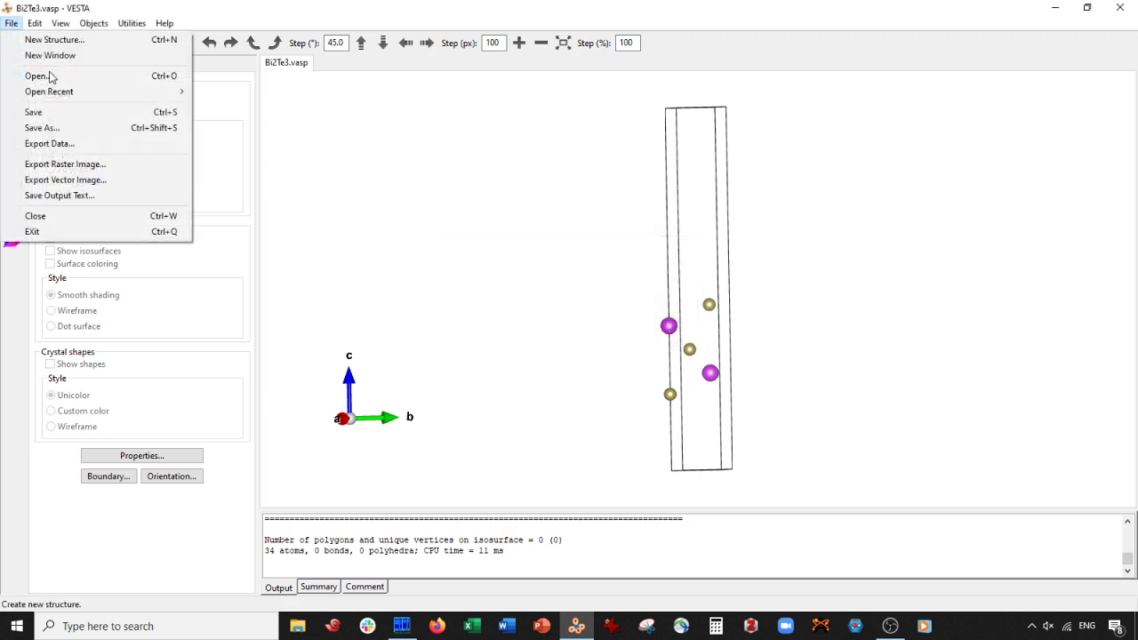
click(425, 246)
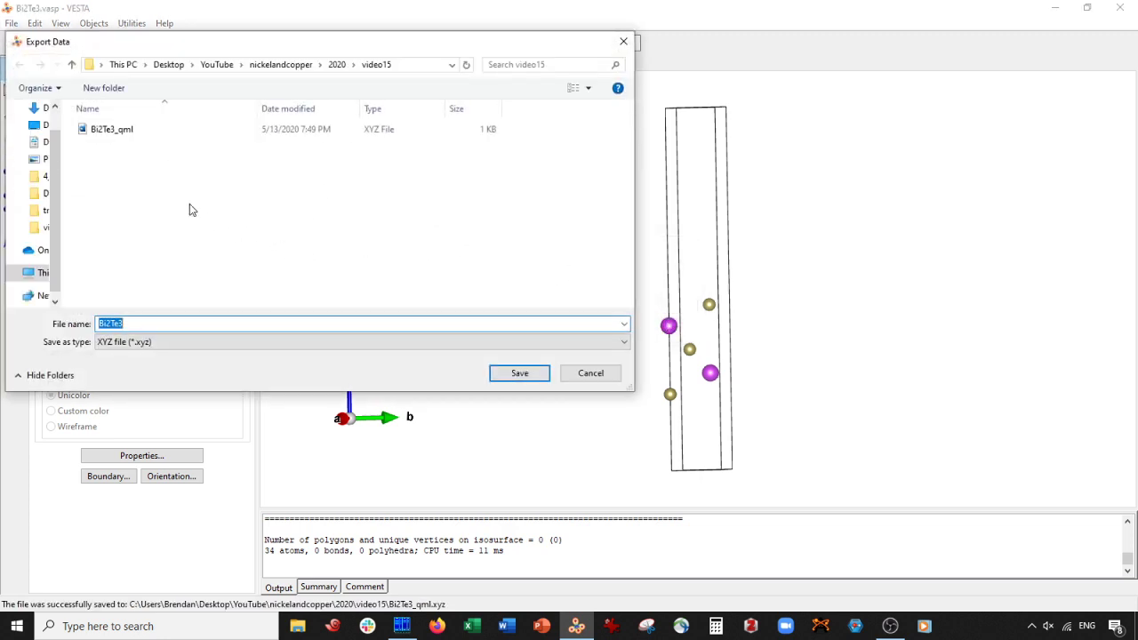
click(177, 341)
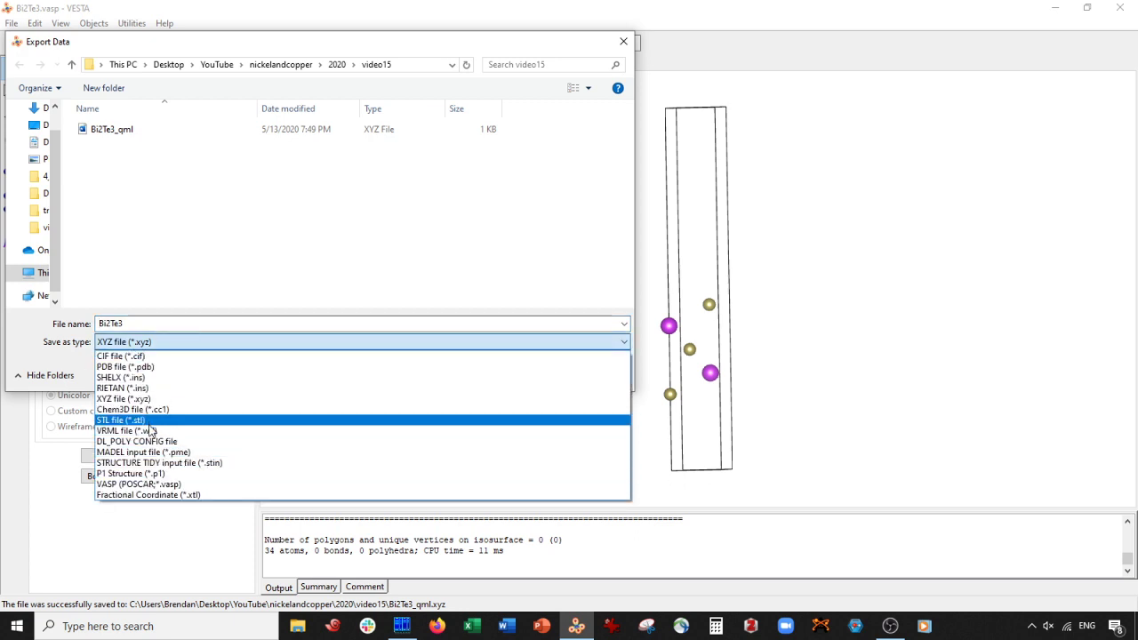
click(142, 484)
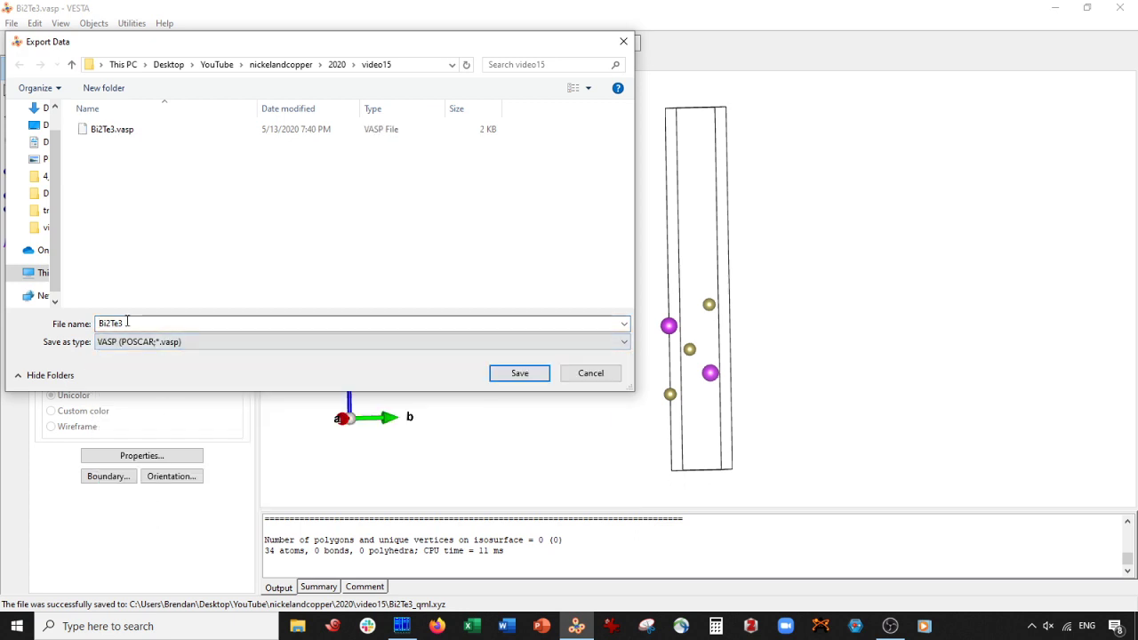
click(523, 375)
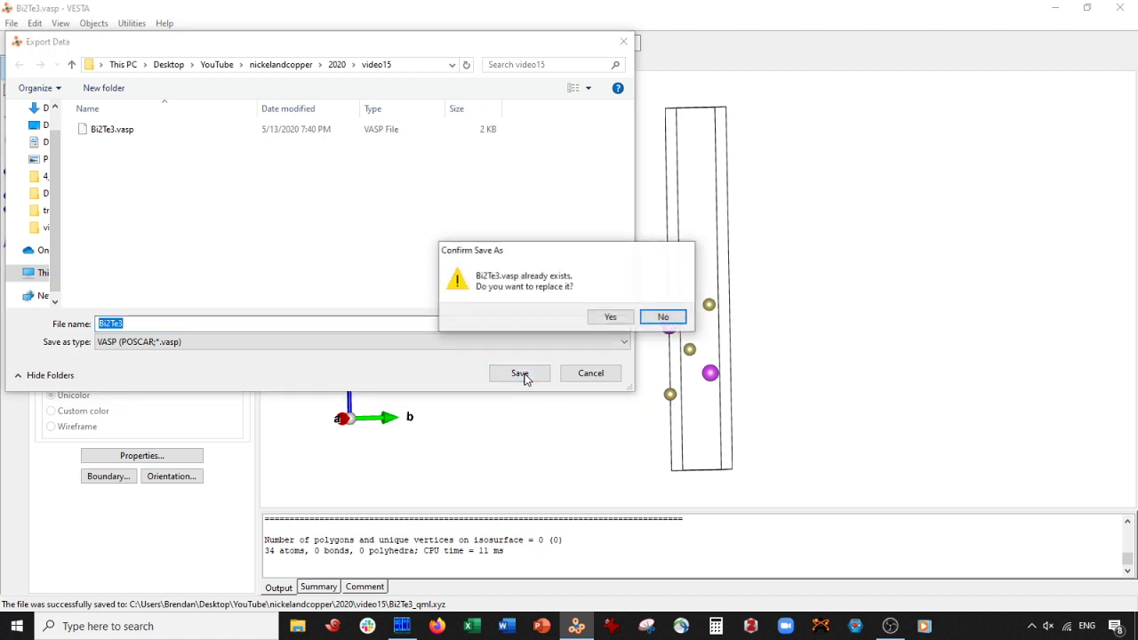
click(661, 317)
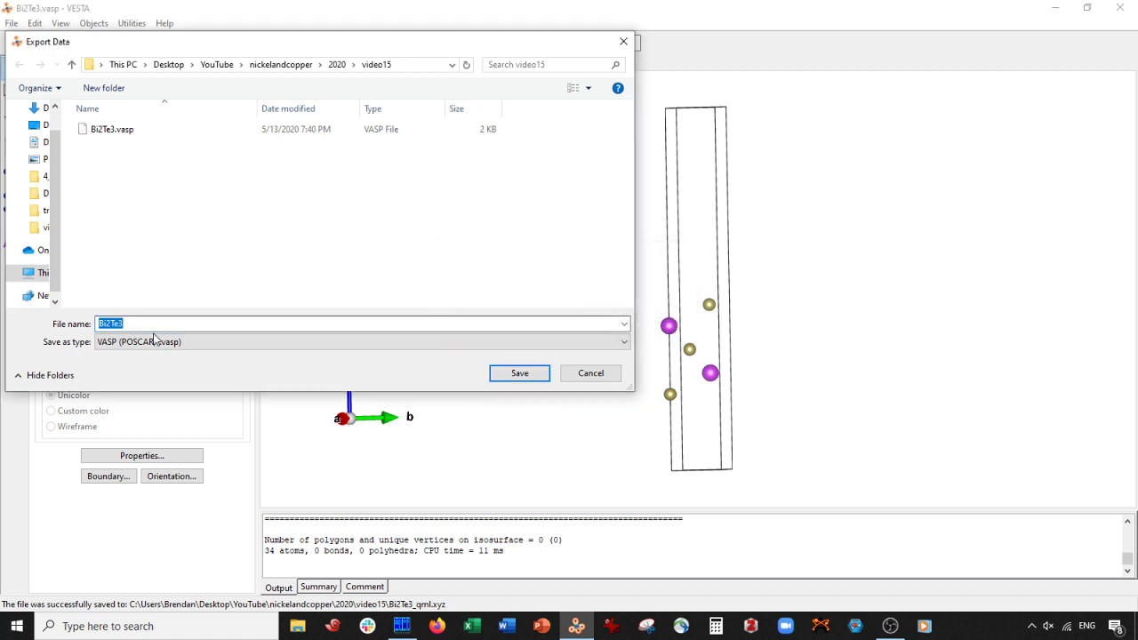
click(153, 325)
text(_qml.vasp)
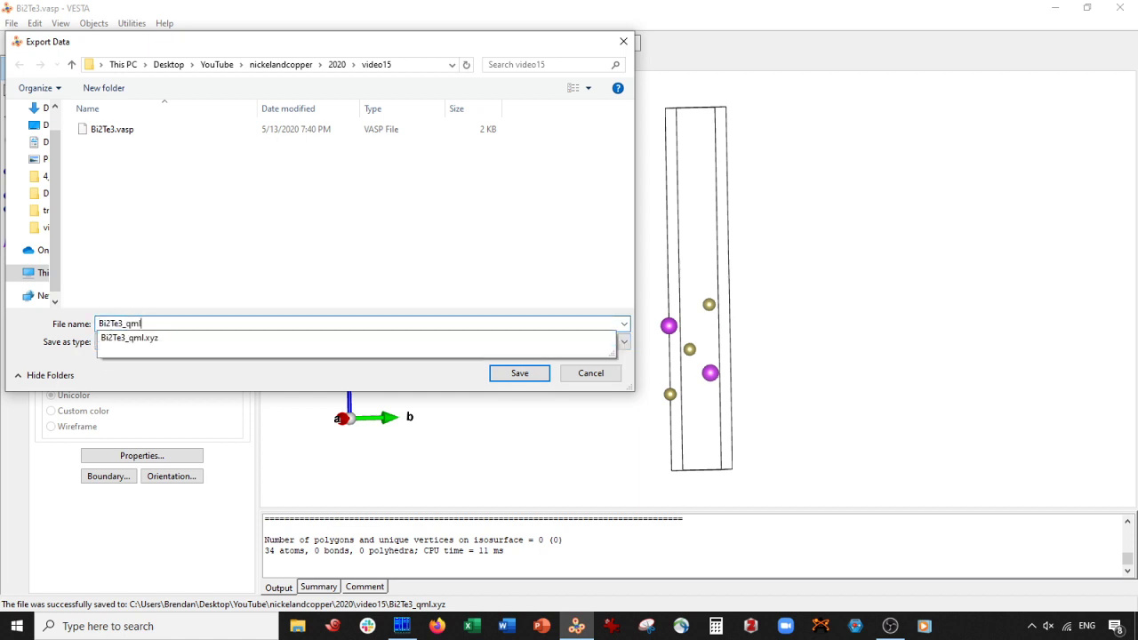
key(ctrl+a)
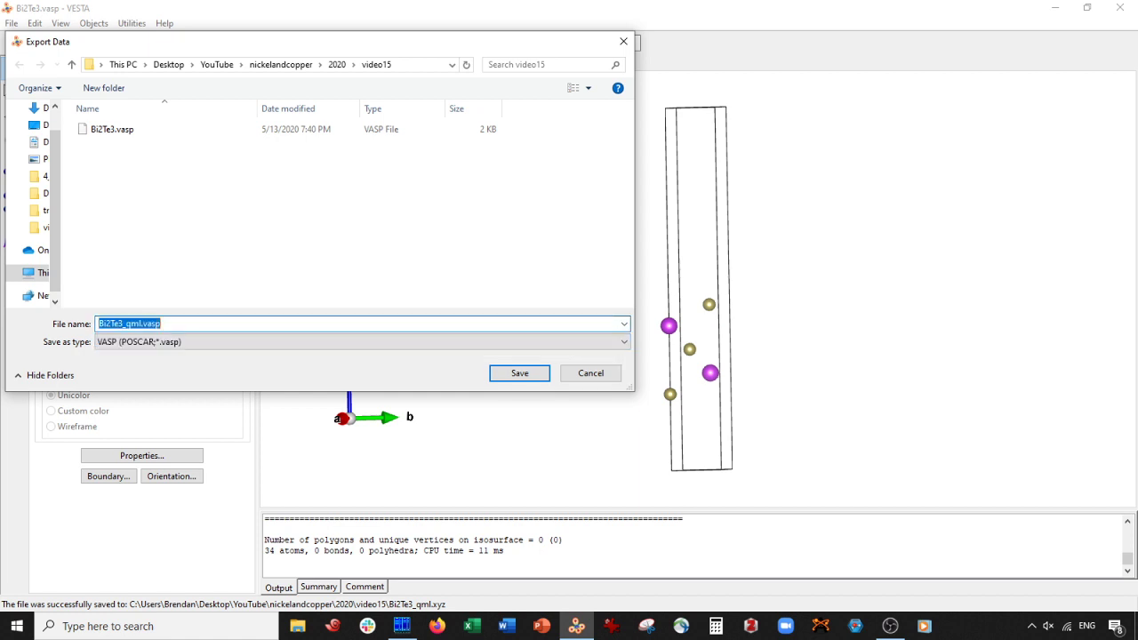
click(530, 377)
click(140, 127)
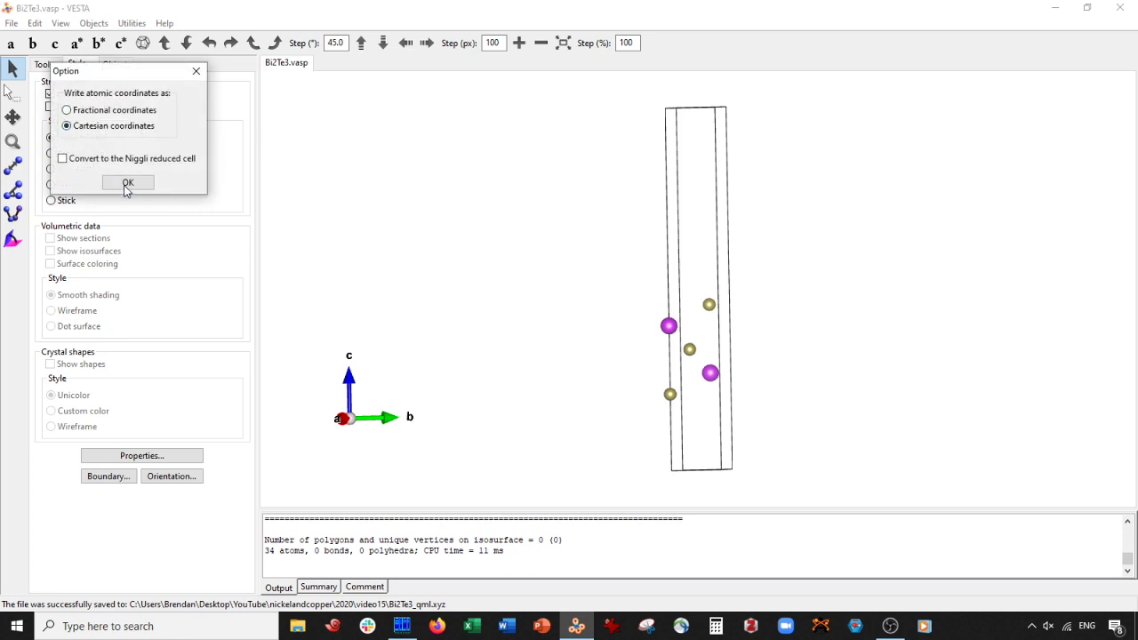
click(127, 182)
Switch to Far Manager and open Bi2Te3_qml.xyz for editing at its first atom line
click(414, 629)
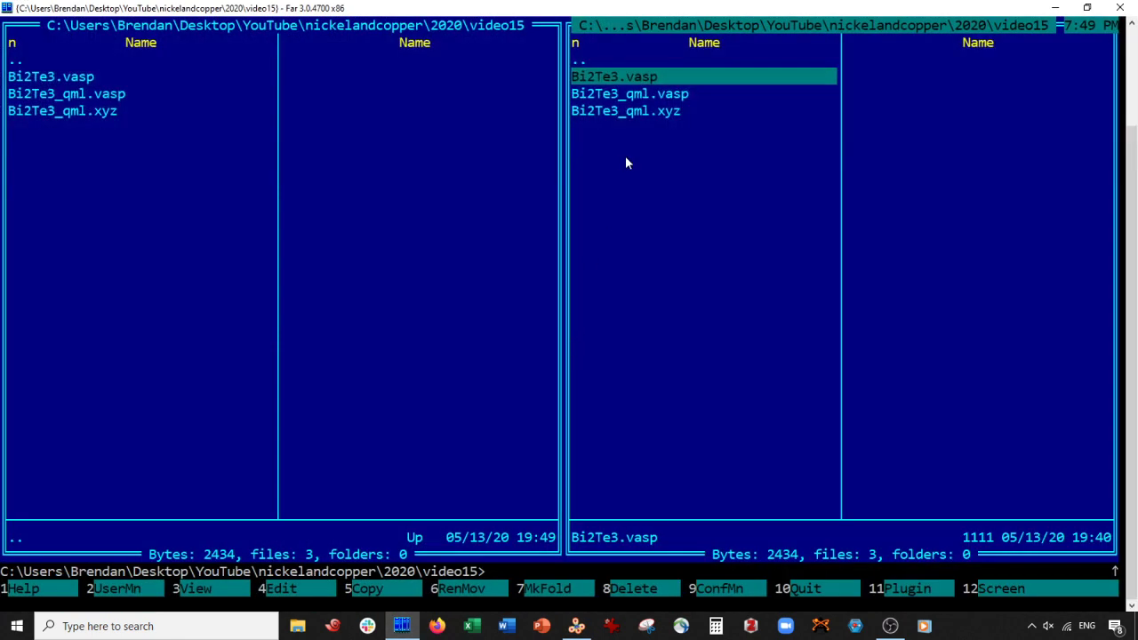
key(Down)
key(Down)
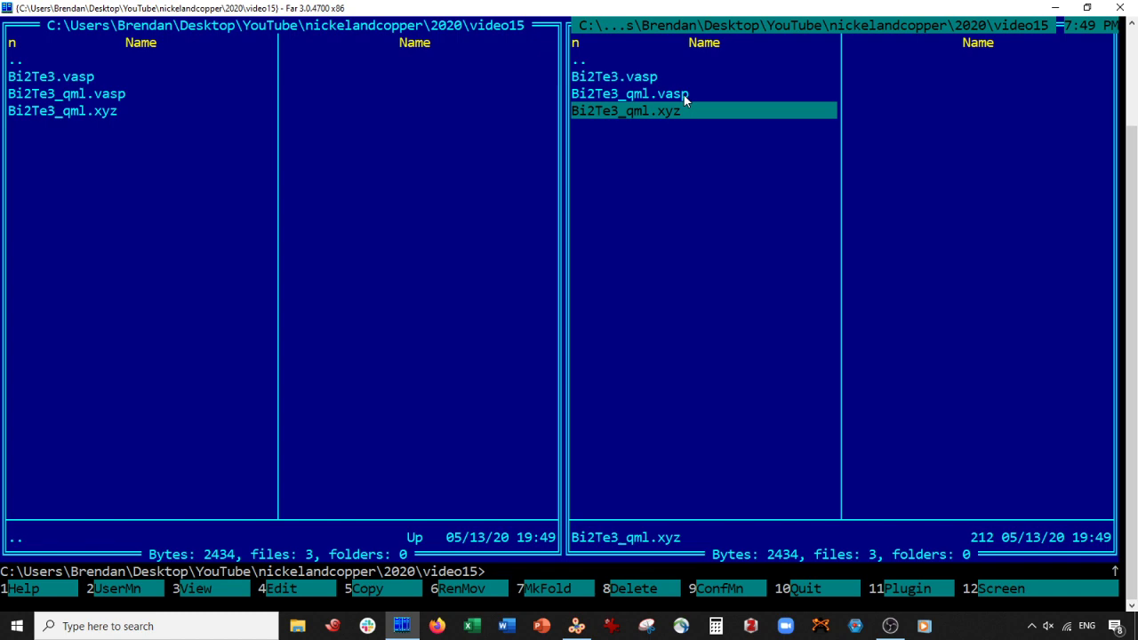
click(684, 95)
key(F4)
key(Escape)
key(Down)
key(F4)
key(Down)
key(Down)
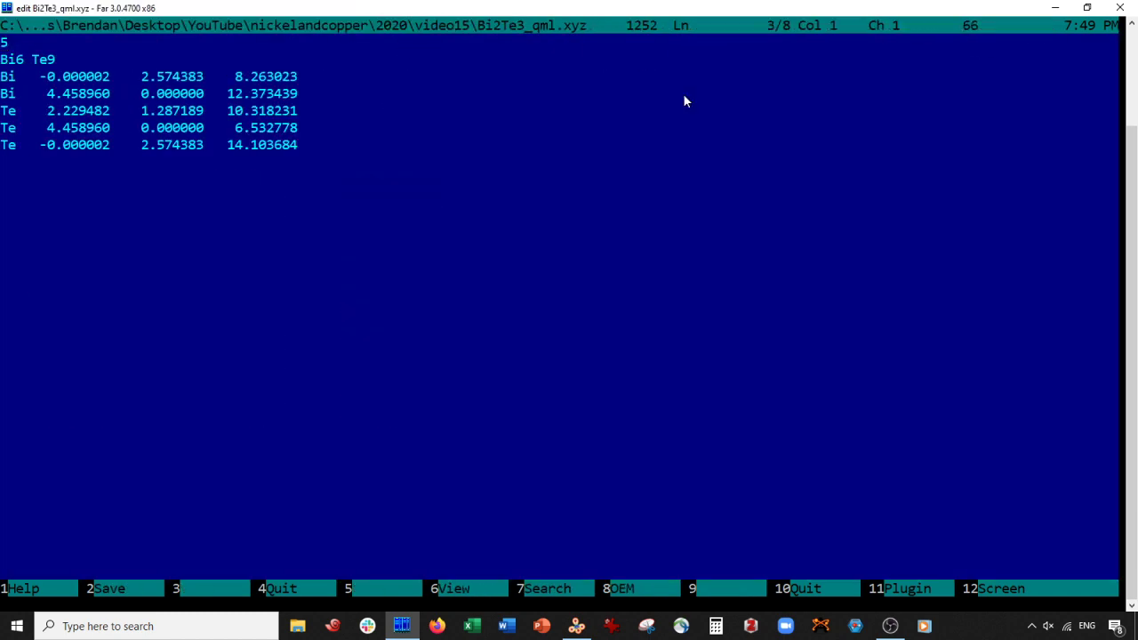
Copy the five Bi and Te atom coordinate lines from the XYZ file
key(shift+Down)
key(shift+Down)
key(shift+Down)
key(shift+Down)
key(shift+Down)
key(ctrl+c)
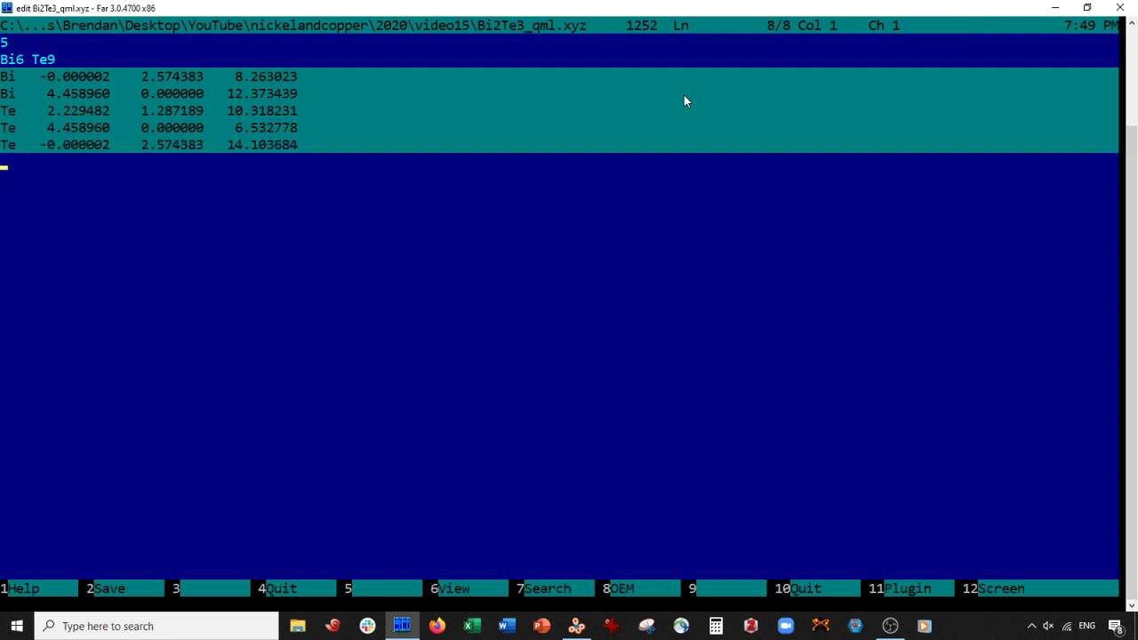
Open Bi2Te3_qml.vasp for editing and replace all coordinate lines below Cartesian with the five copied atom lines
key(Escape)
key(Up)
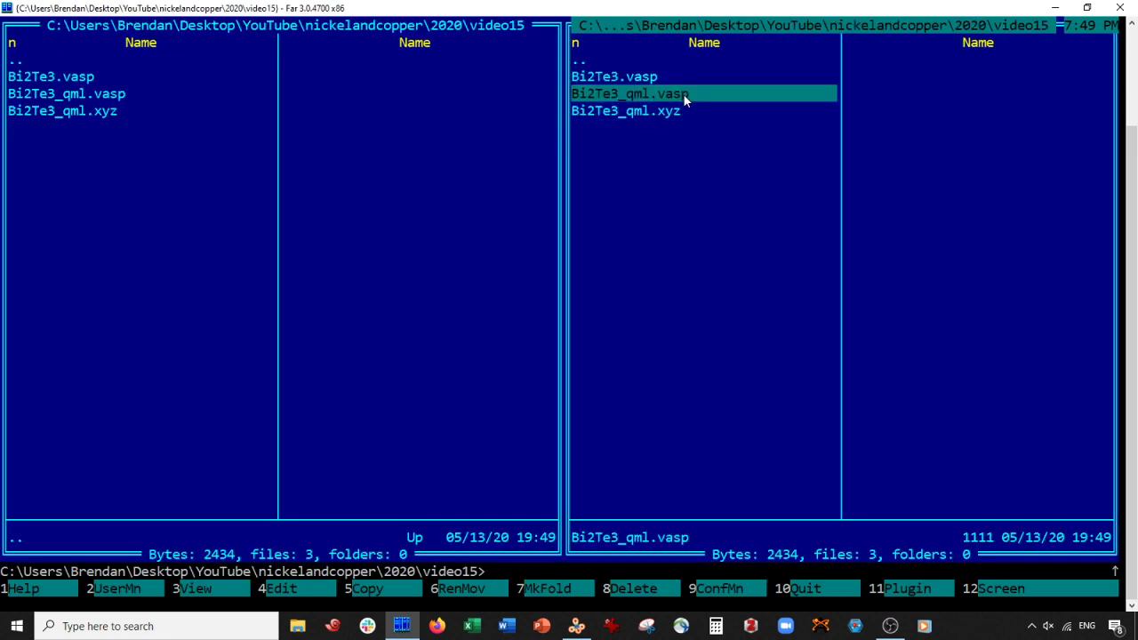
key(F4)
click(4, 183)
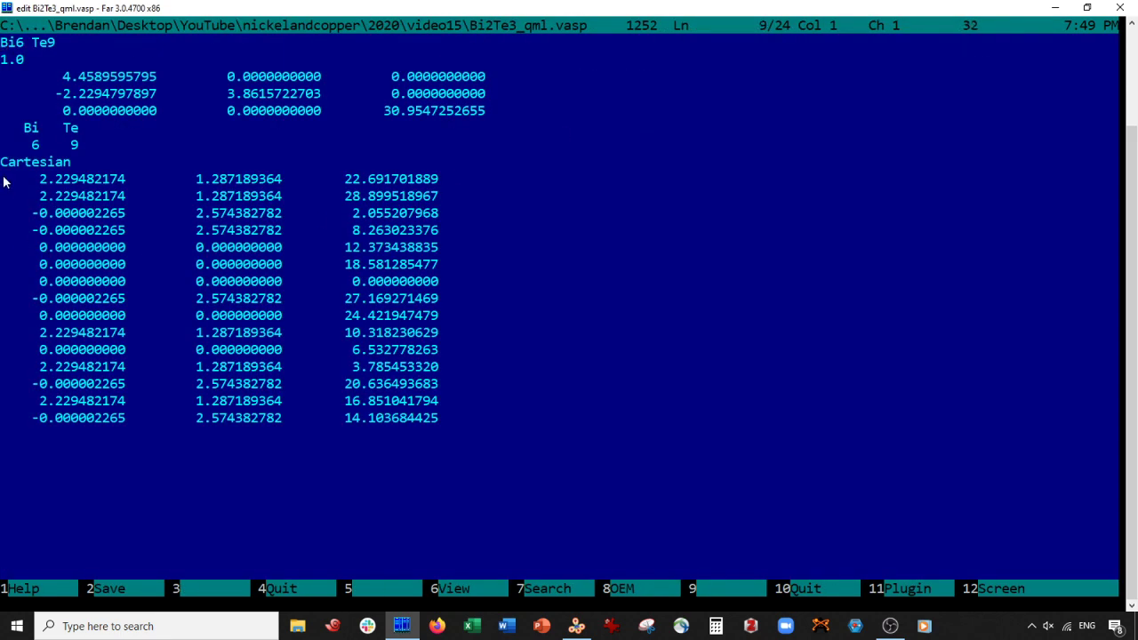
key(shift+Down)
key(shift+Page_Down)
key(ctrl+v)
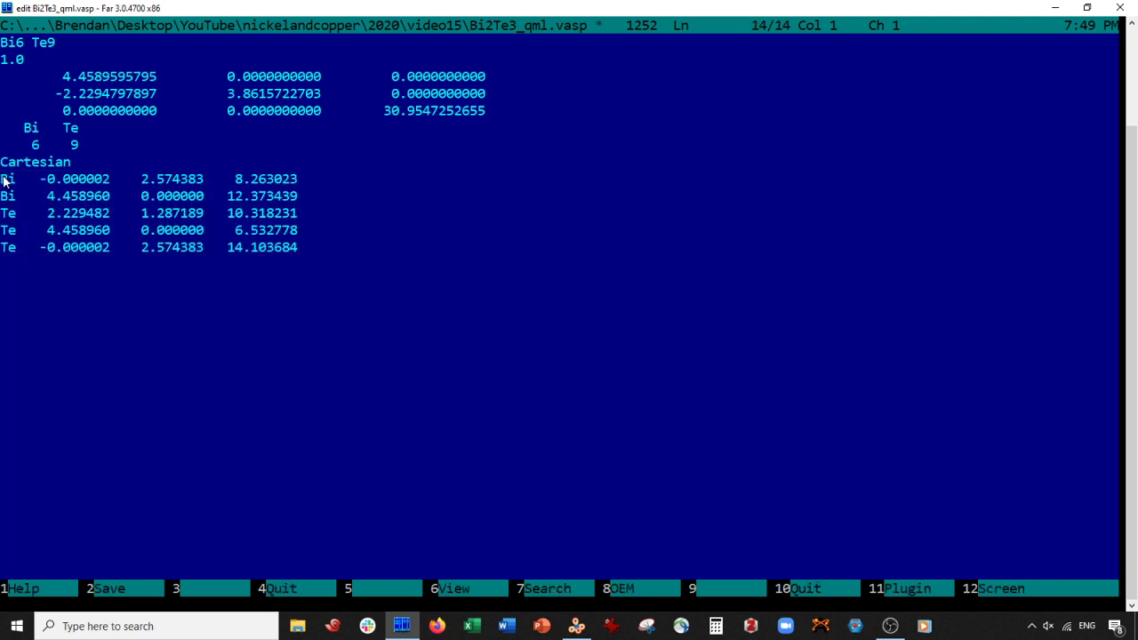
Change the title on the VASP file's first line to Bi2Te3_qml
click(43, 149)
click(71, 147)
click(22, 48)
key(Delete)
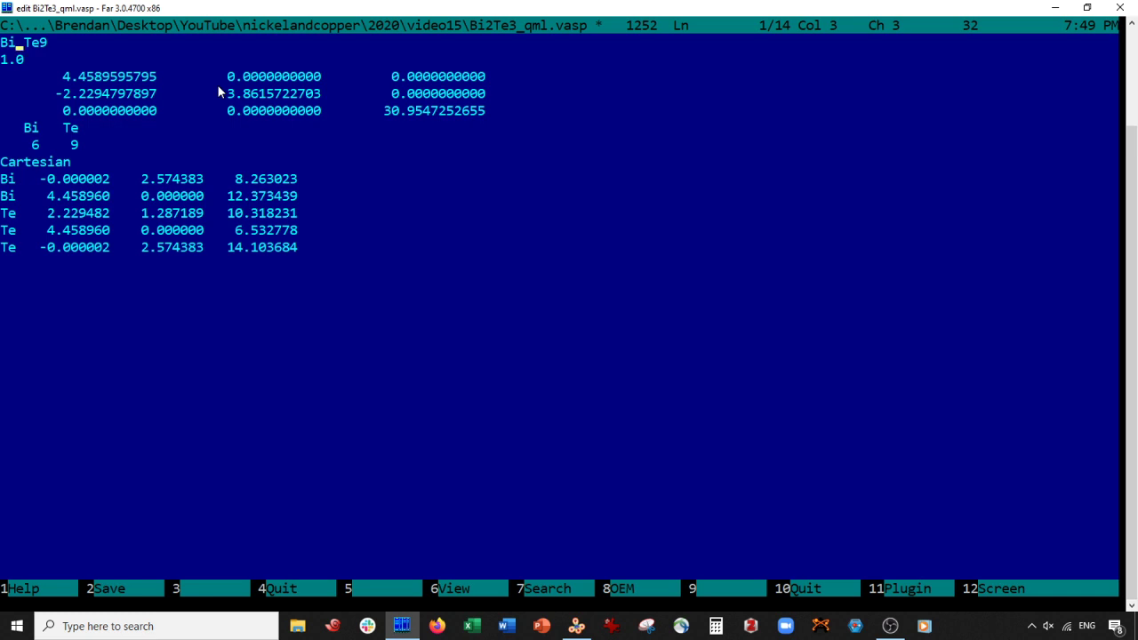
text(2)
key(Delete)
key(Right)
key(Right)
text(3)
key(Delete)
text(_qml)
Set the atom counts in the VASP file to 2 for Bi and 3 for Te
click(31, 149)
click(10, 181)
click(34, 149)
key(Delete)
text(2)
key(Right)
key(Right)
key(Delete)
text(3)
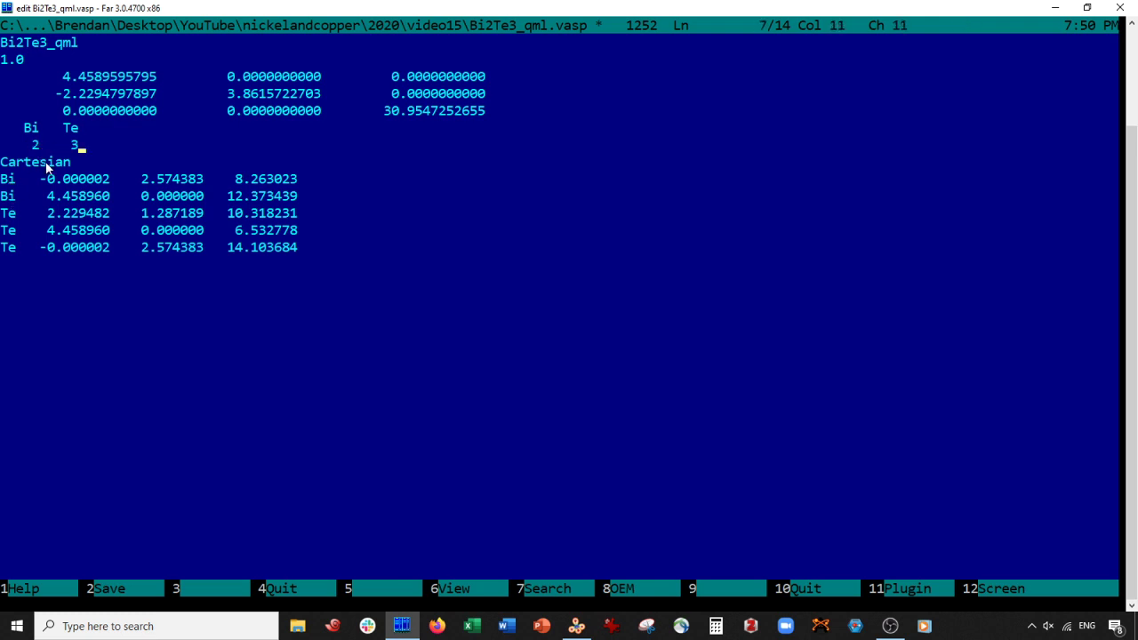
Delete the column of element symbols before the five coordinate lines, and save and close the VASP file
click(2, 184)
key(alt+shift+Right)
key(alt+shift+Right)
key(alt+shift+Right)
key(alt+shift+Down)
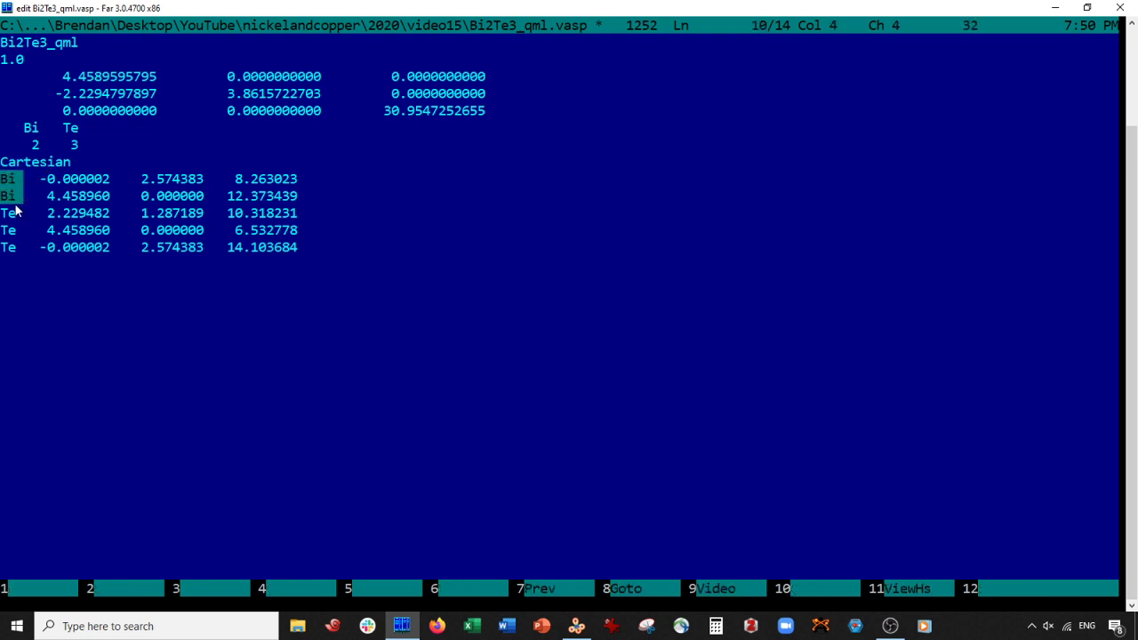
key(alt+shift+Down)
key(alt+shift+Down)
key(alt+shift+Down)
key(alt+shift+Left)
key(Delete)
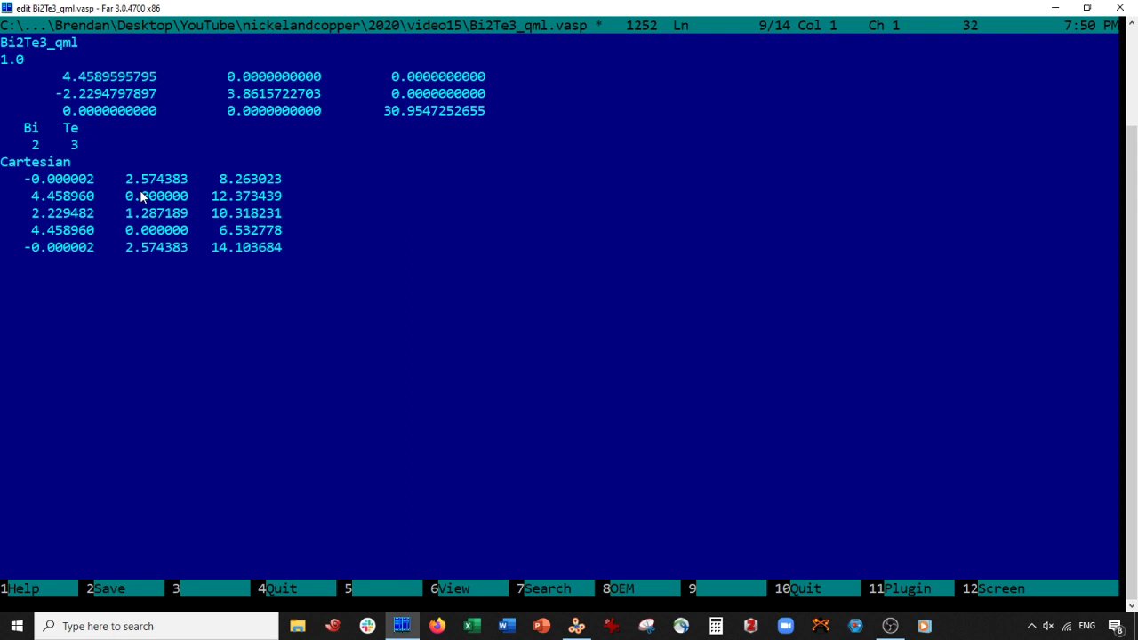
key(shift+F10)
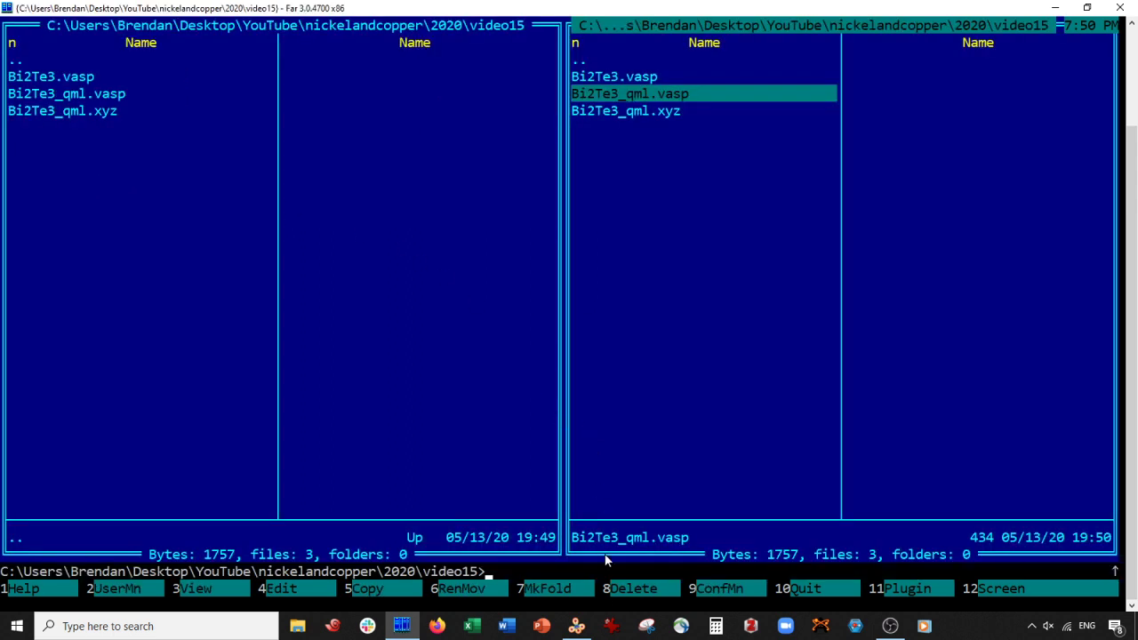
Switch to VESTA and open the edited Bi2Te3_qml.vasp from the video15 folder
click(576, 626)
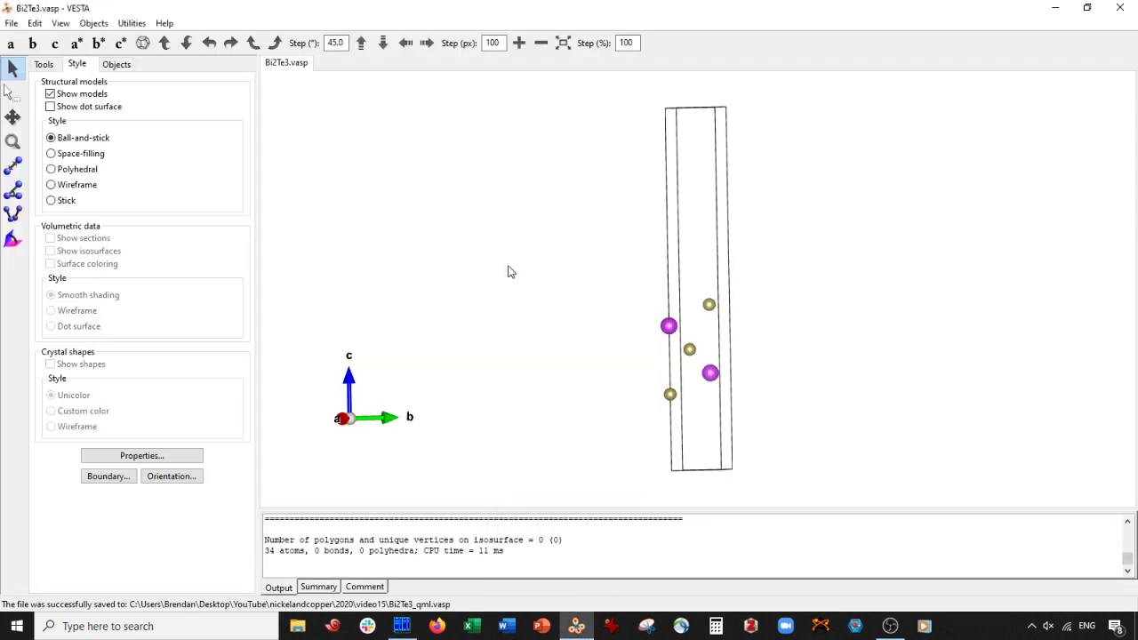
key(ctrl+o)
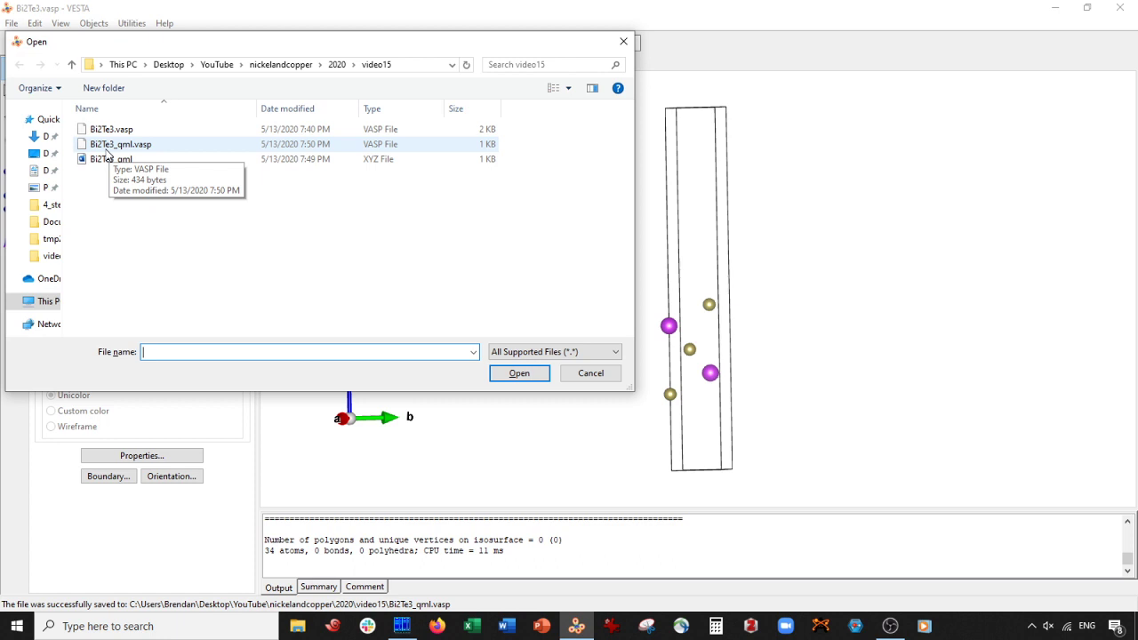
double_click(174, 145)
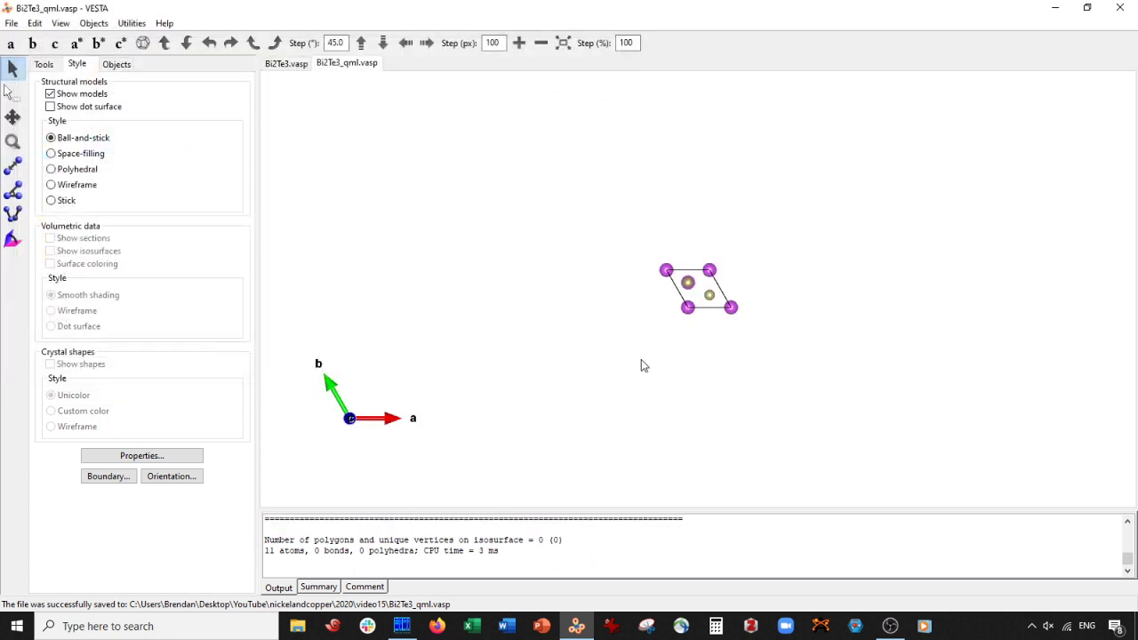
View the quintuple layer from the side with the c axis upright and display it in space-filling style
scroll(569, 342, up, 3)
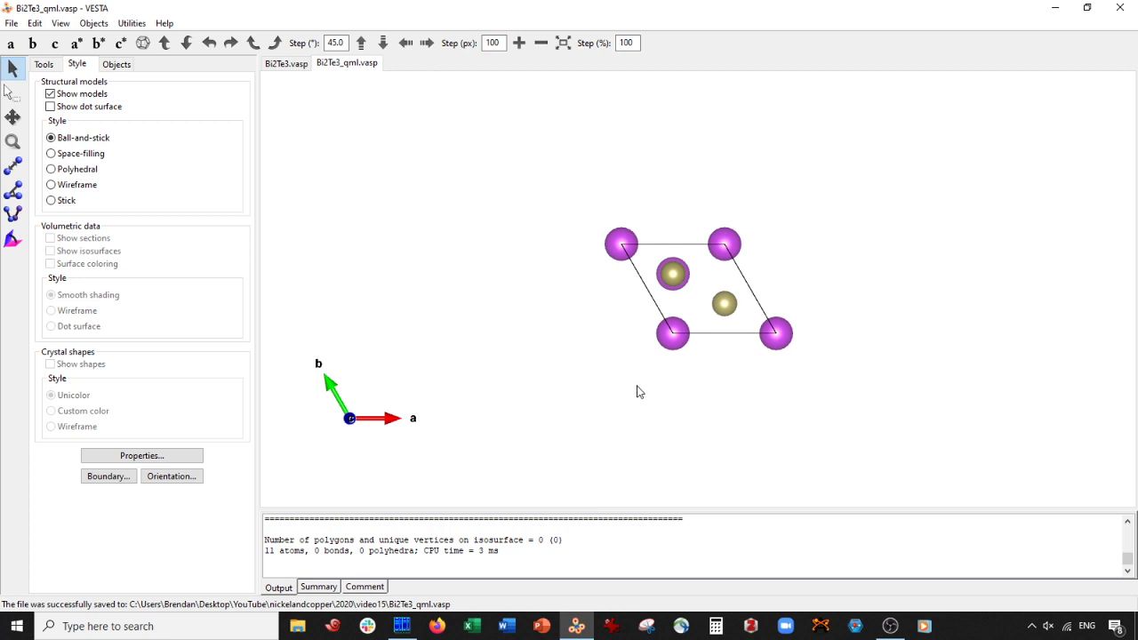
scroll(637, 391, down, 3)
drag(696, 447, 625, 251)
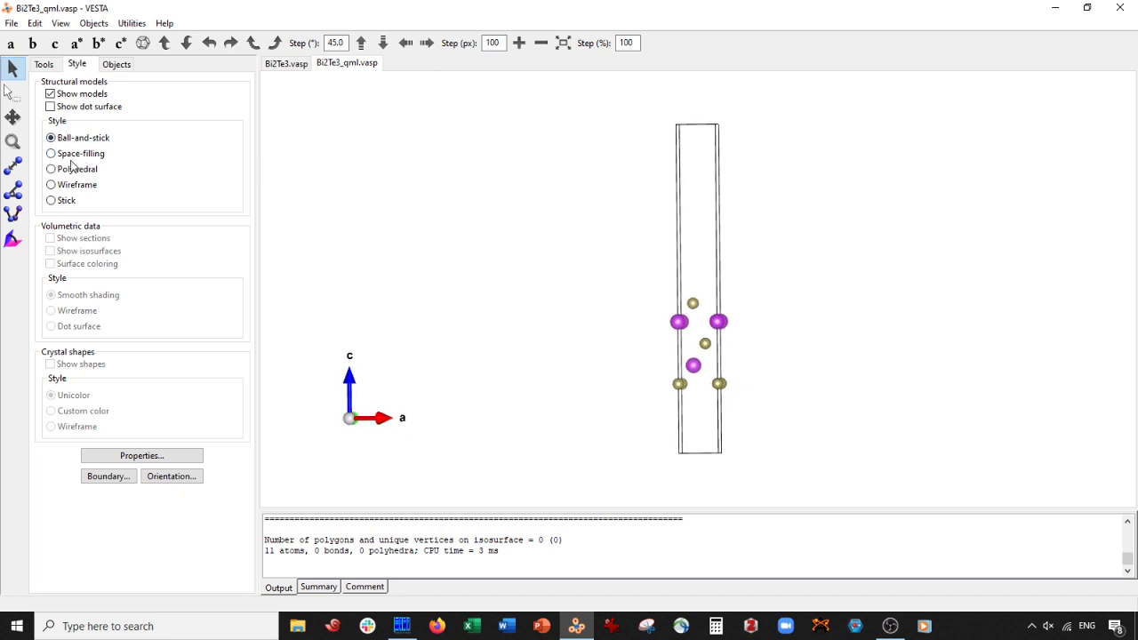
click(70, 154)
drag(721, 391, 747, 352)
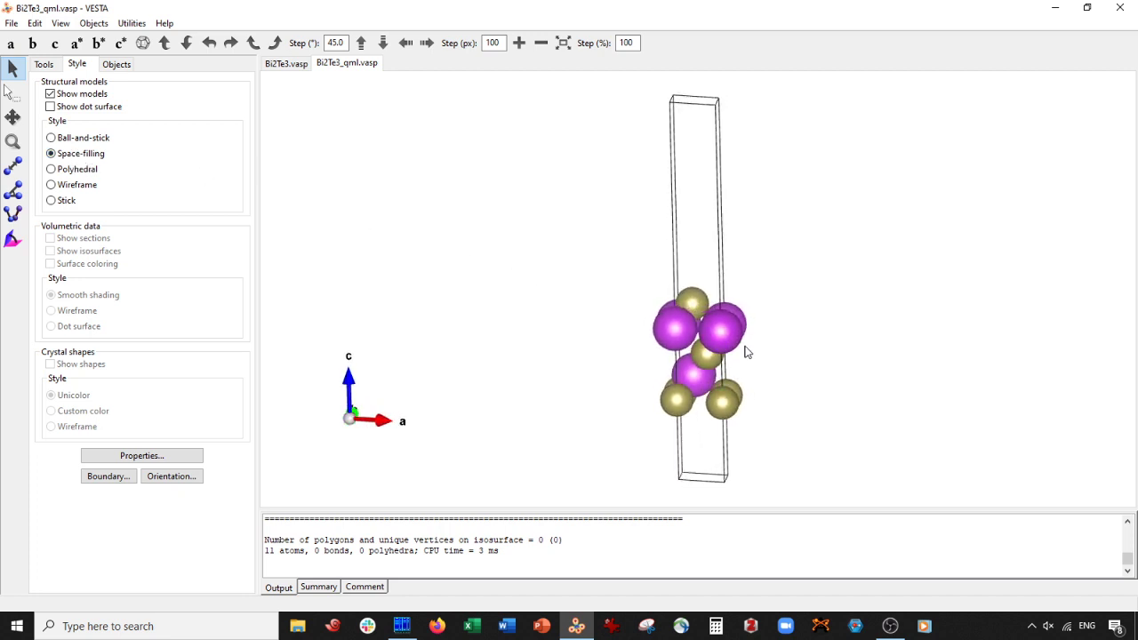
Set the Te atom colour to orange (255, 128, 0) in the structure's atom properties
click(123, 461)
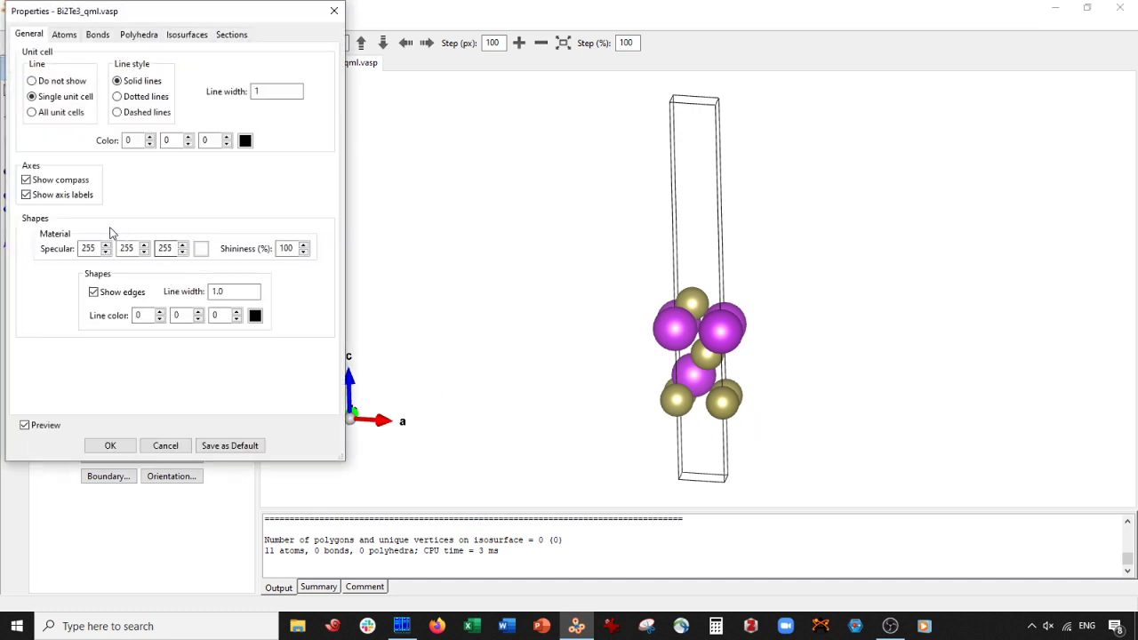
click(62, 35)
click(134, 287)
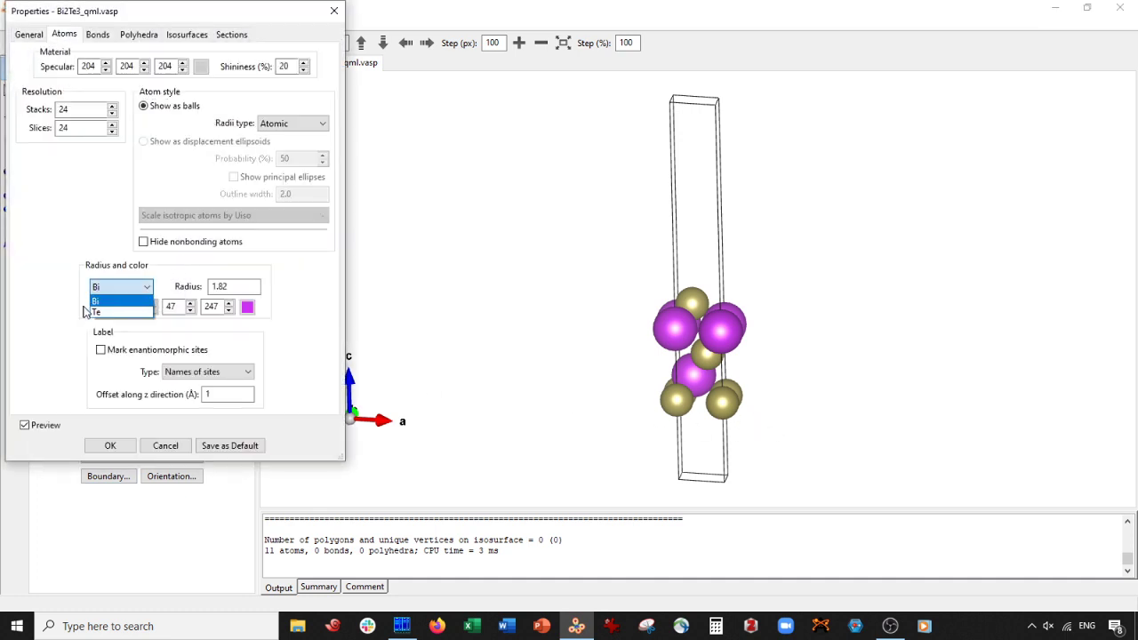
click(124, 311)
click(247, 308)
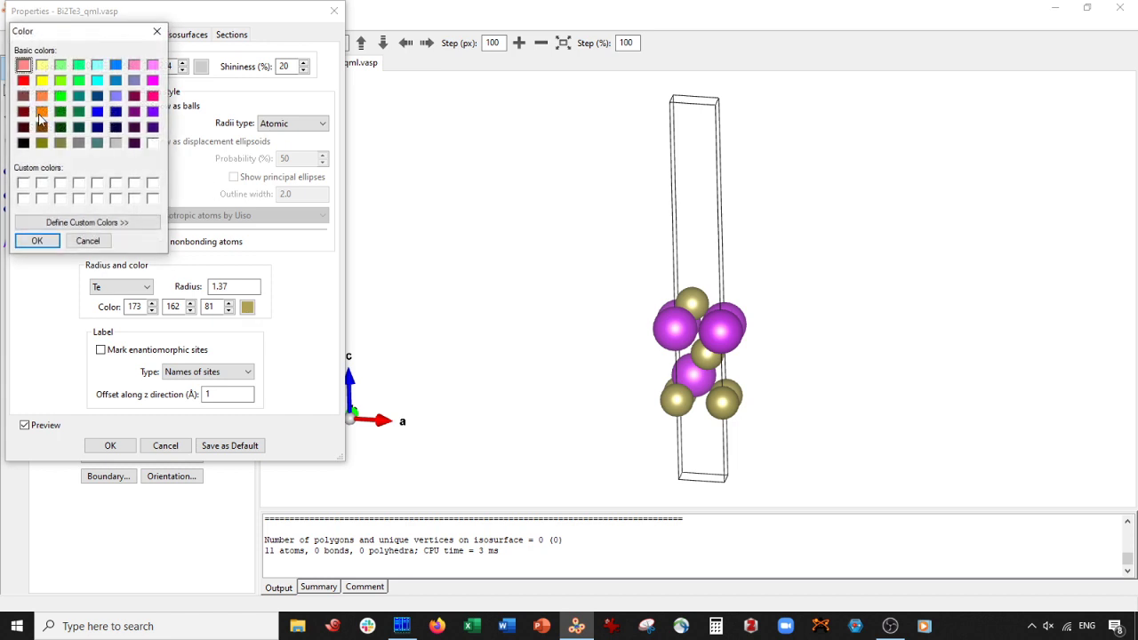
click(41, 113)
click(37, 241)
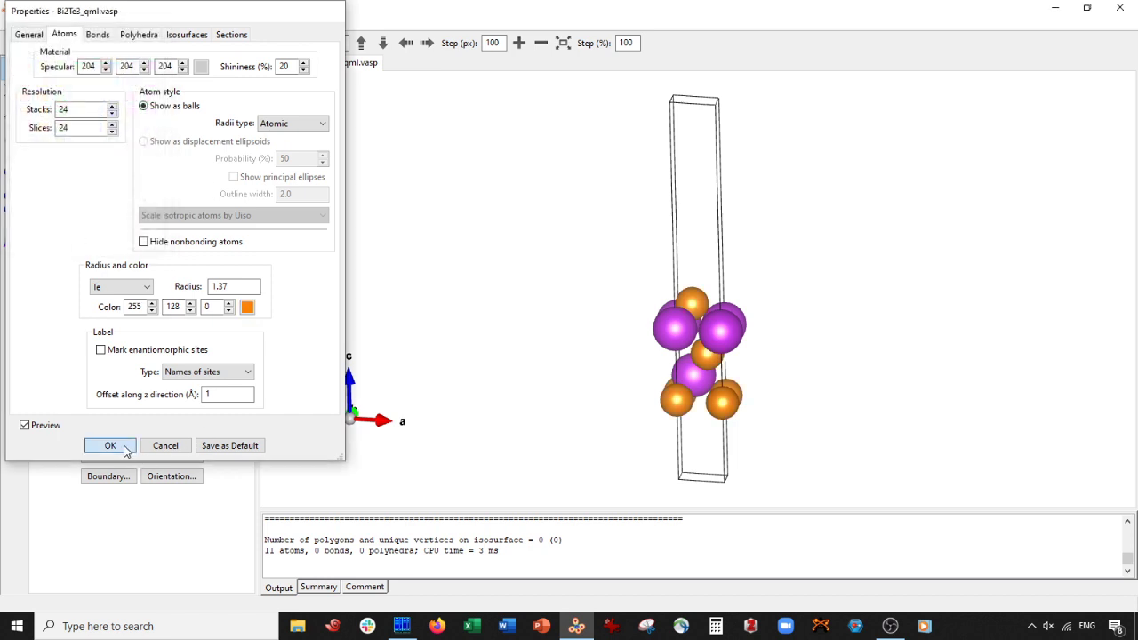
click(124, 450)
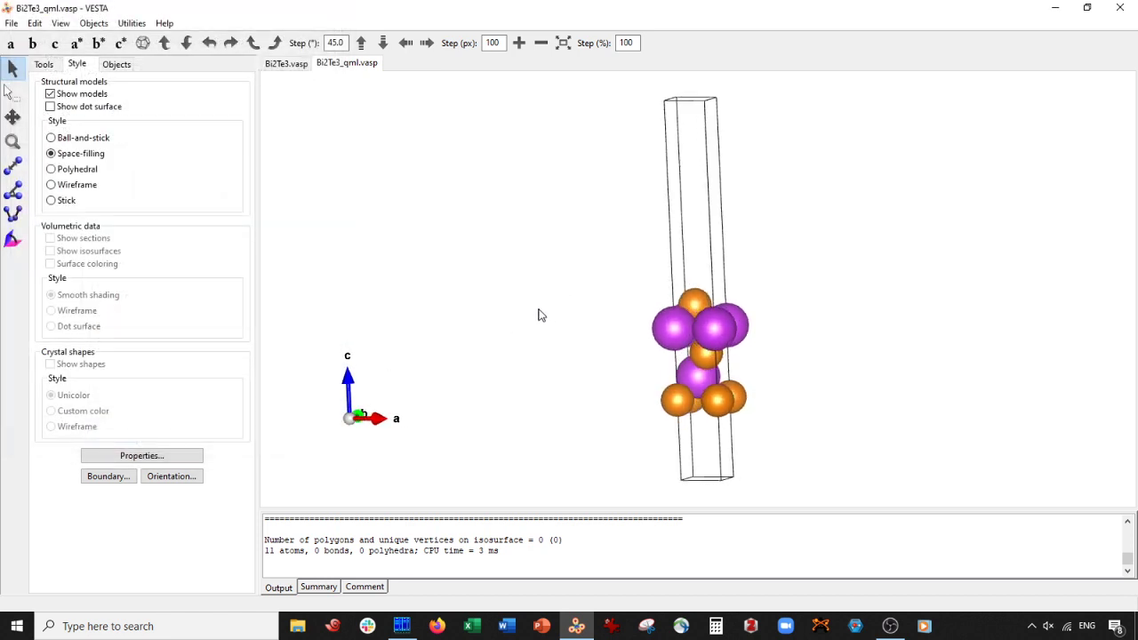
Extend the displayed boundary of the quintuple layer to x(max) 3 and y(max) 3
click(107, 477)
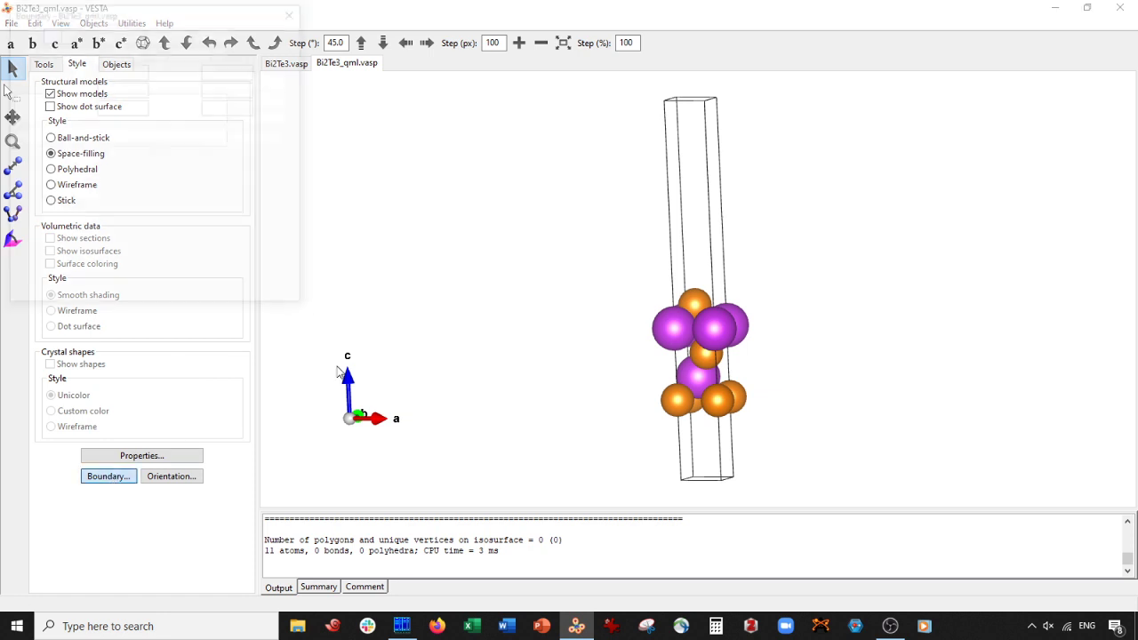
double_click(222, 70)
key(BackSpace)
key(ctrl+z)
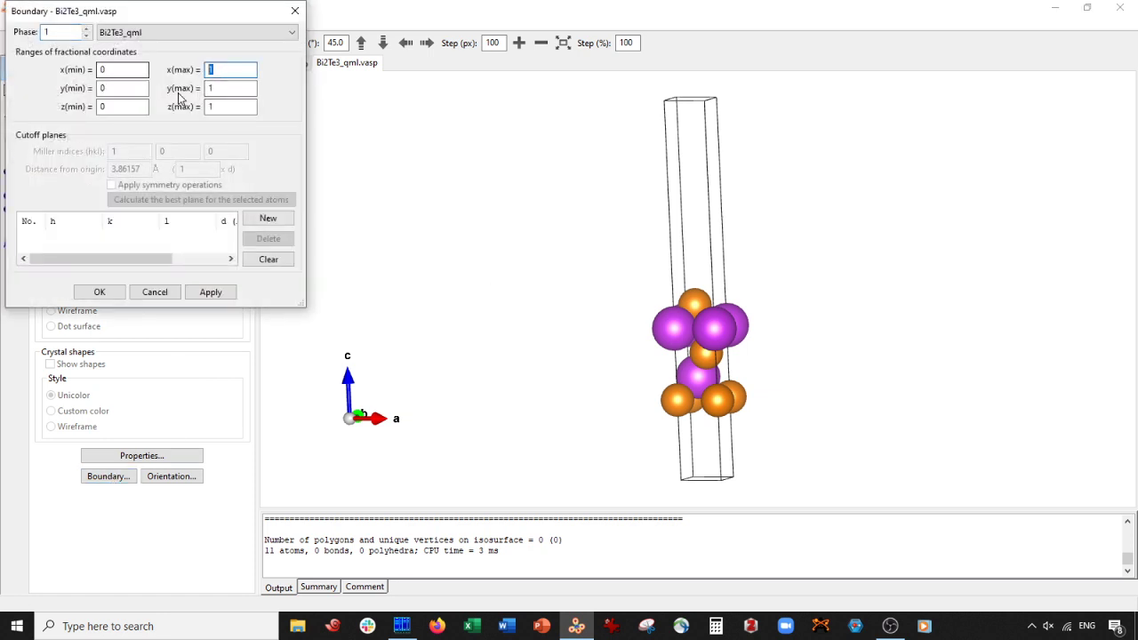
text(3)
click(236, 88)
key(BackSpace)
text(3)
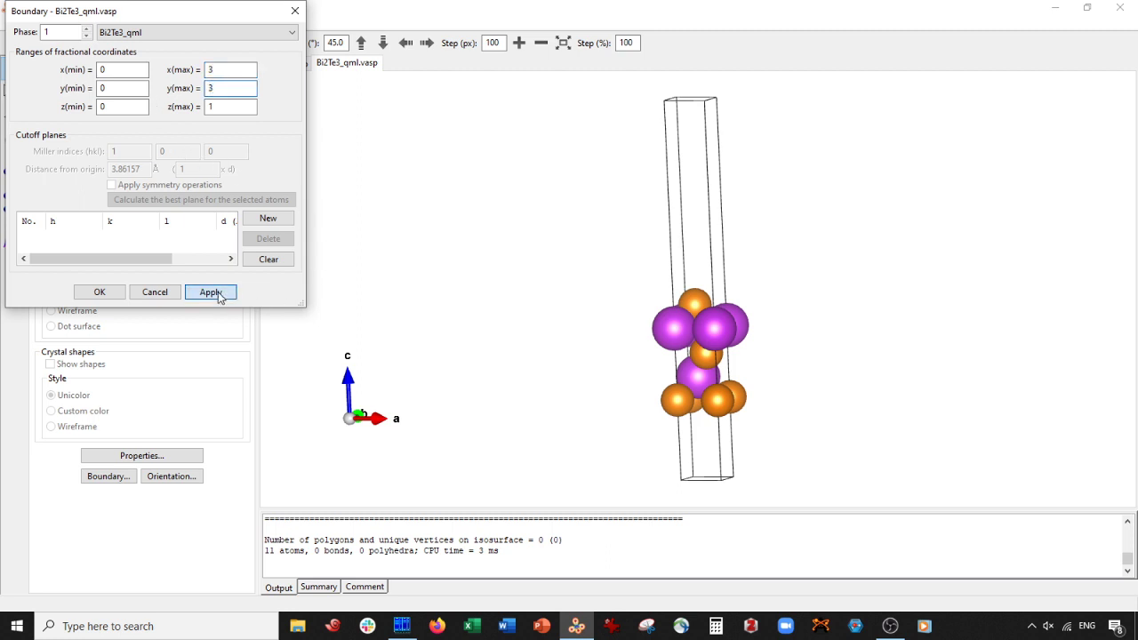
click(218, 296)
click(100, 292)
drag(471, 298, 884, 382)
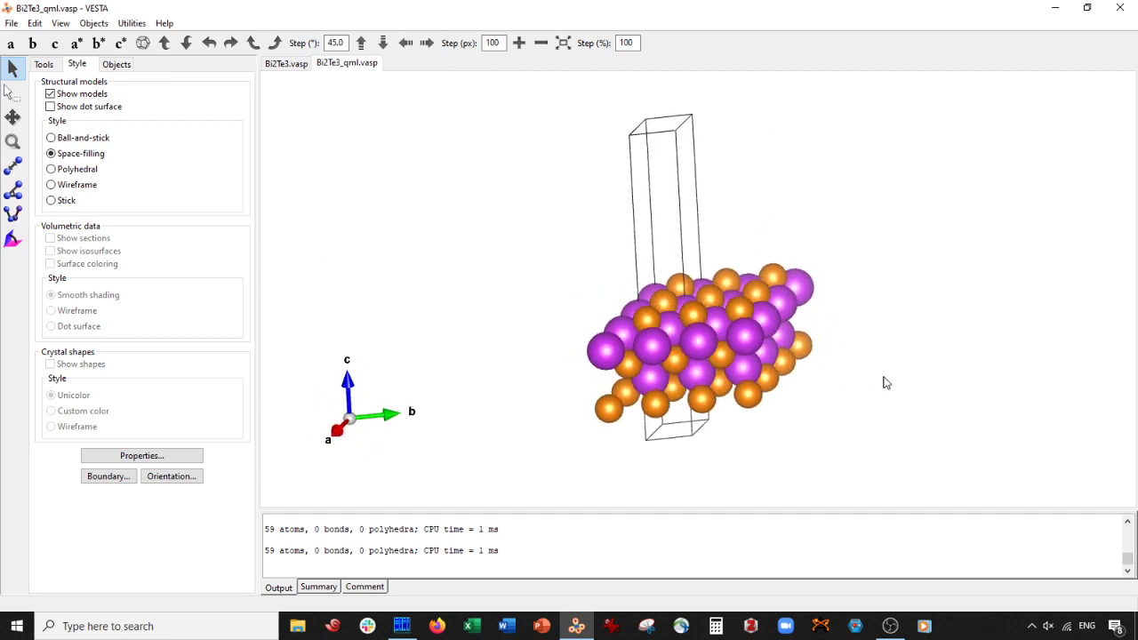
Display the 3x3 layer in ball-and-stick style and view it at an angle with the c axis upright
click(98, 140)
drag(497, 293, 584, 199)
scroll(567, 273, up, 3)
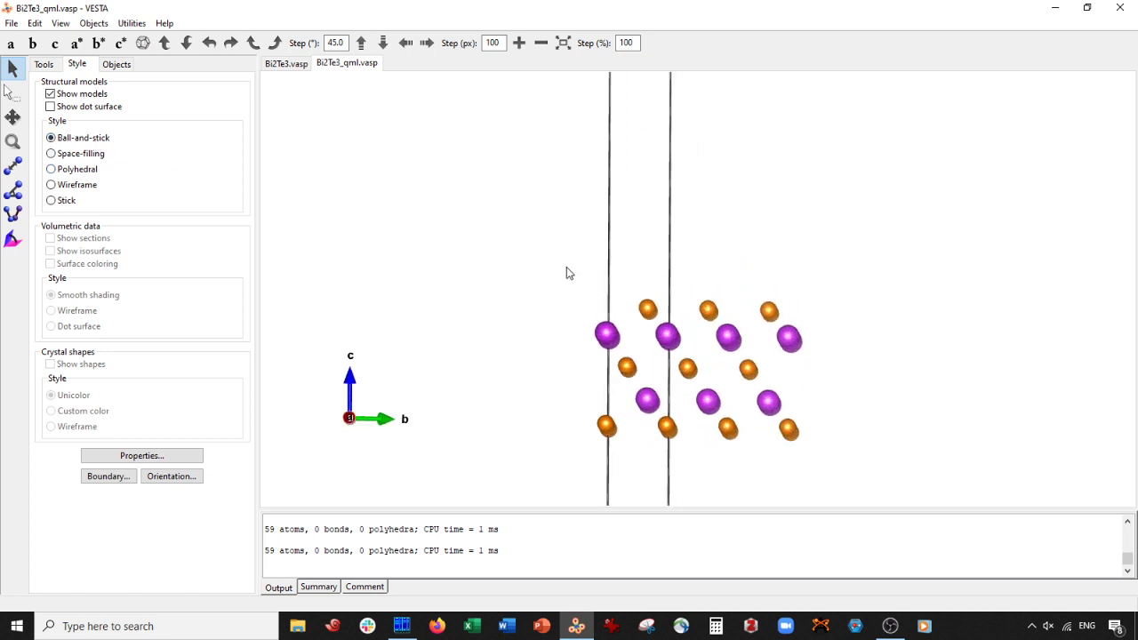
drag(566, 273, 533, 334)
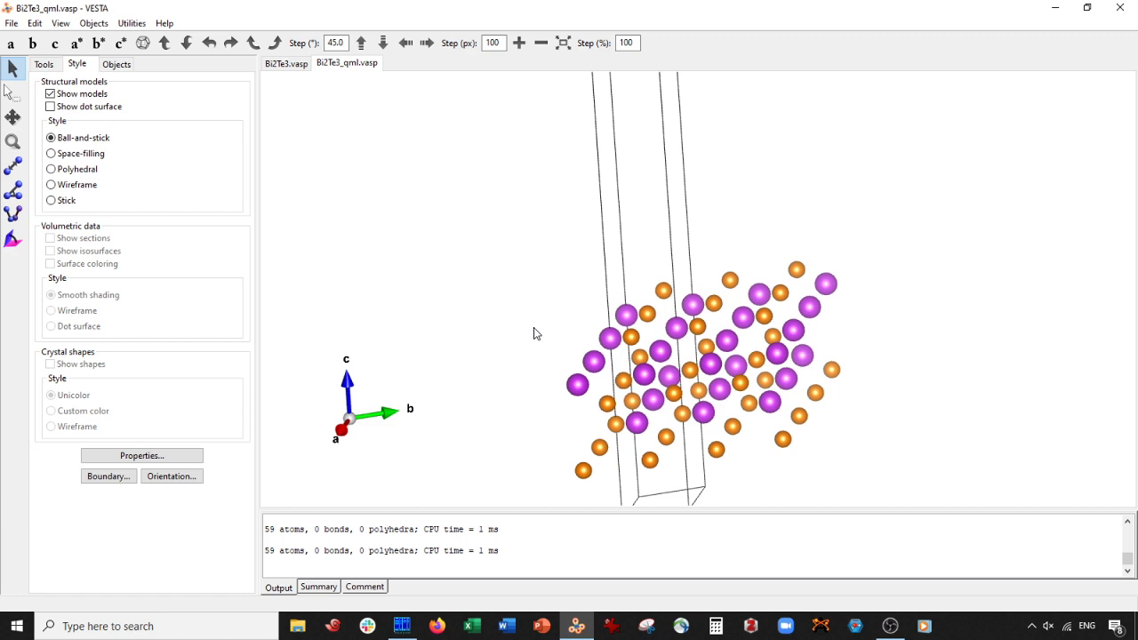
Measure the distance between a Bi atom and a neighbouring Te atom in the upper part of the layer
click(11, 167)
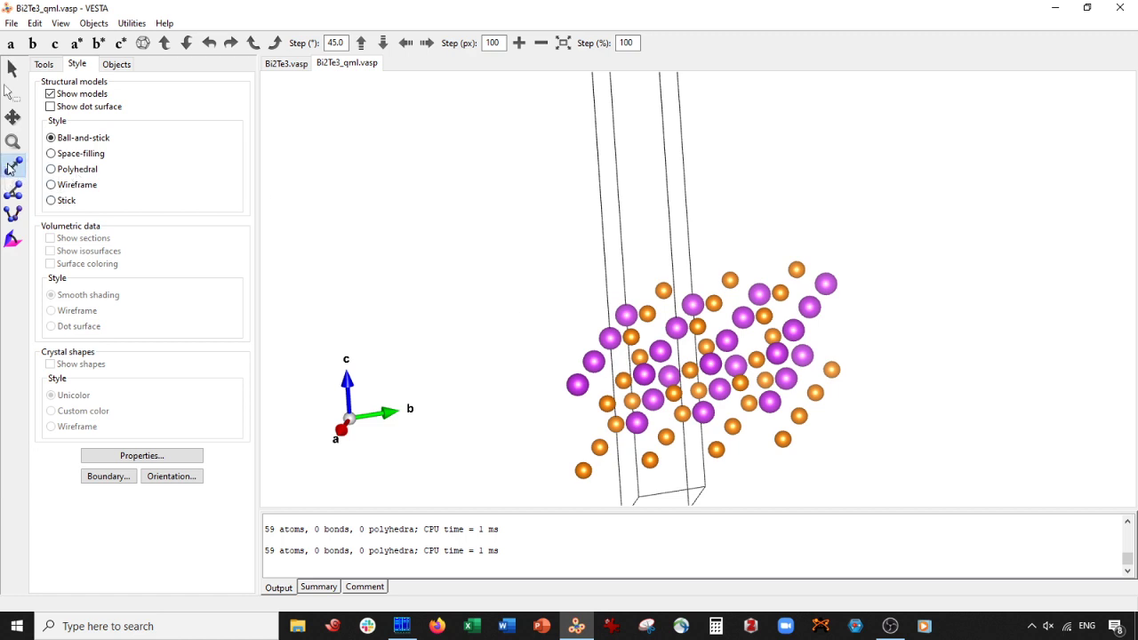
click(678, 331)
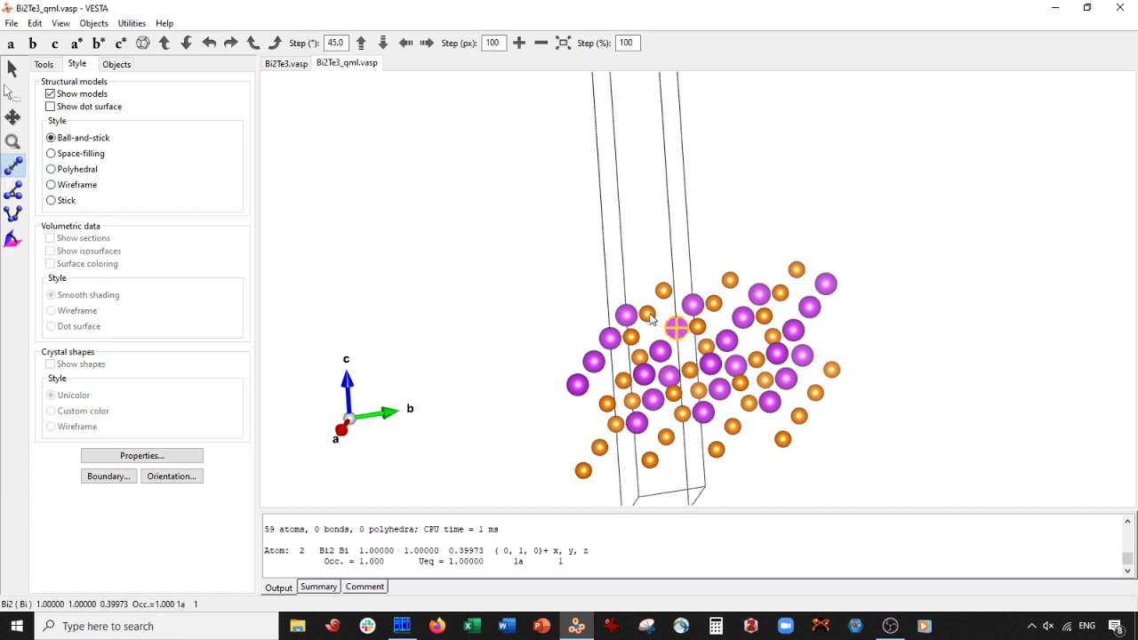
click(647, 315)
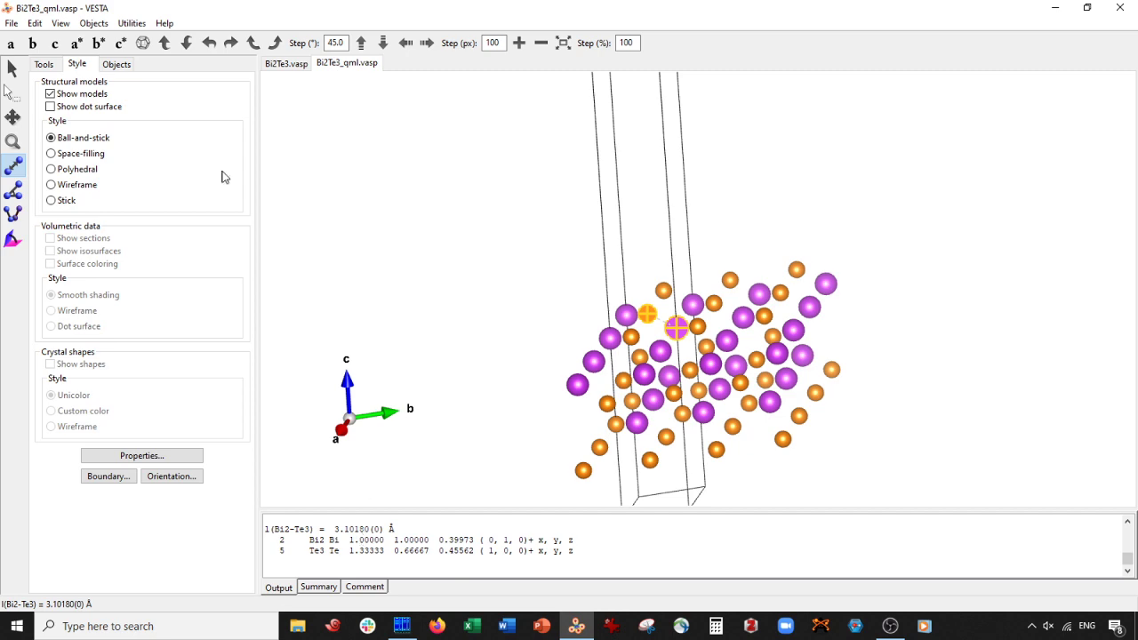
click(12, 69)
Add a bond definition from Te to Bi with a maximum length of 3.2 Å and apply it to the layer
drag(533, 261, 583, 247)
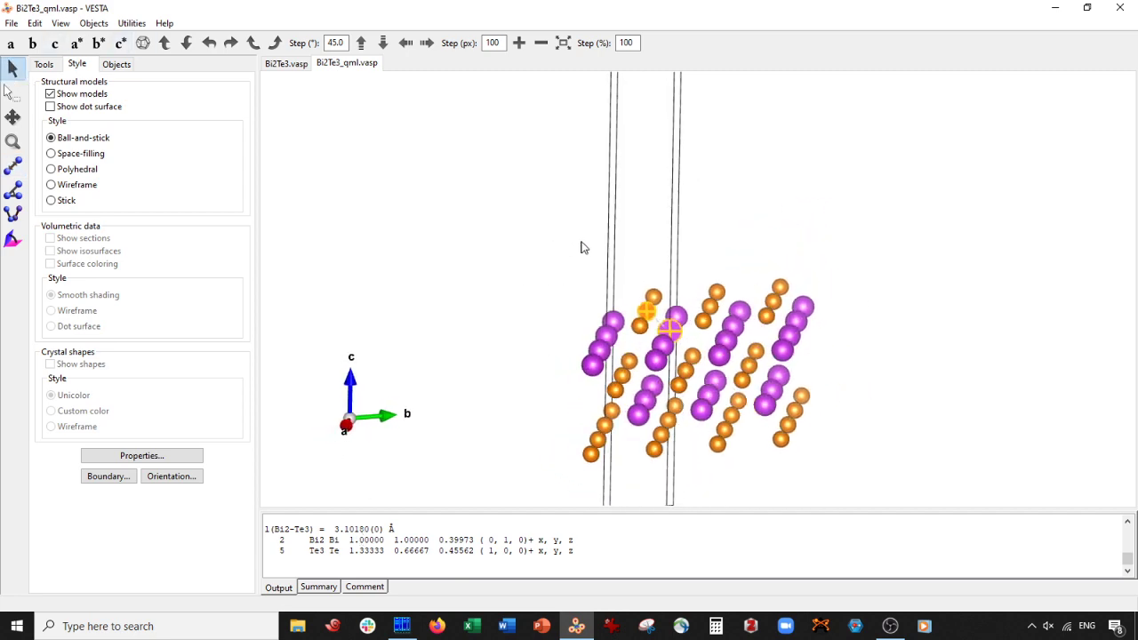
click(35, 23)
click(62, 91)
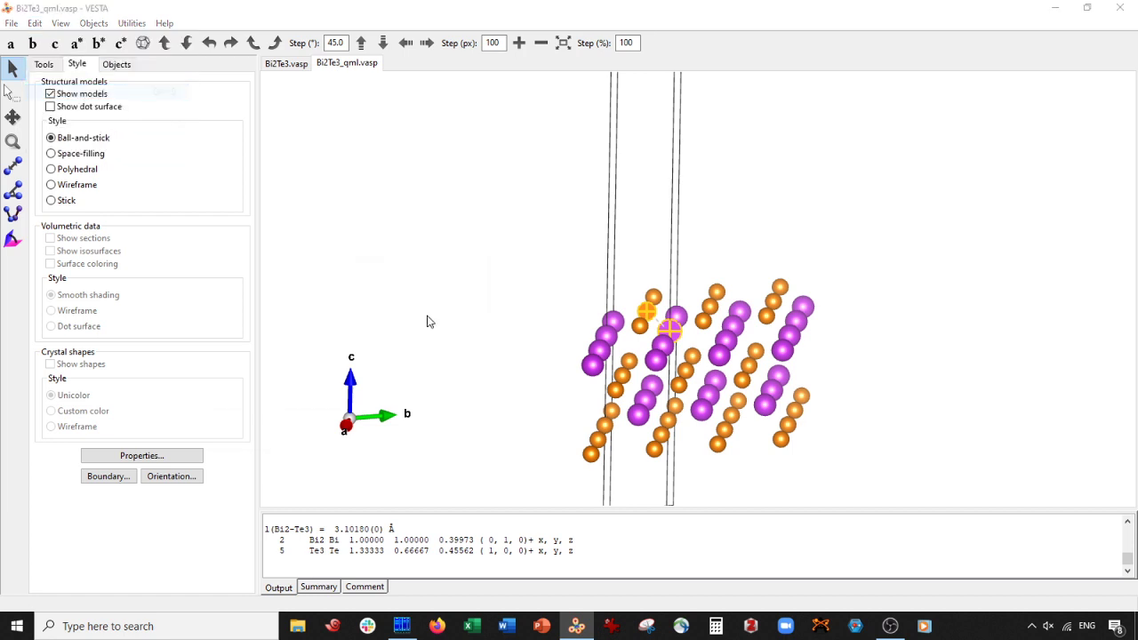
click(462, 269)
click(138, 240)
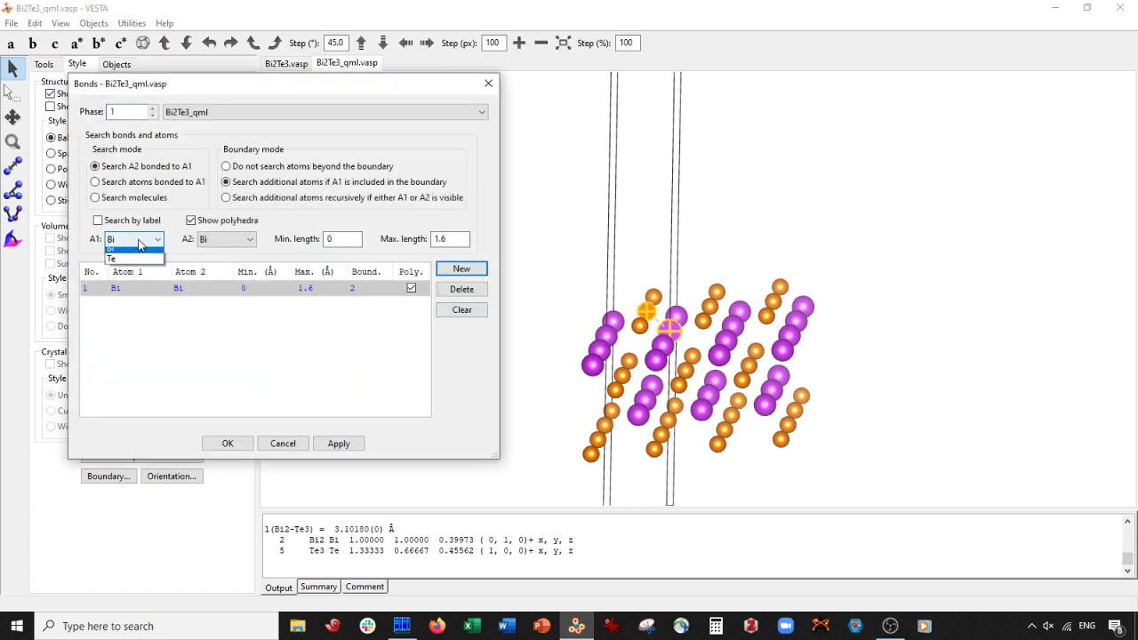
click(133, 259)
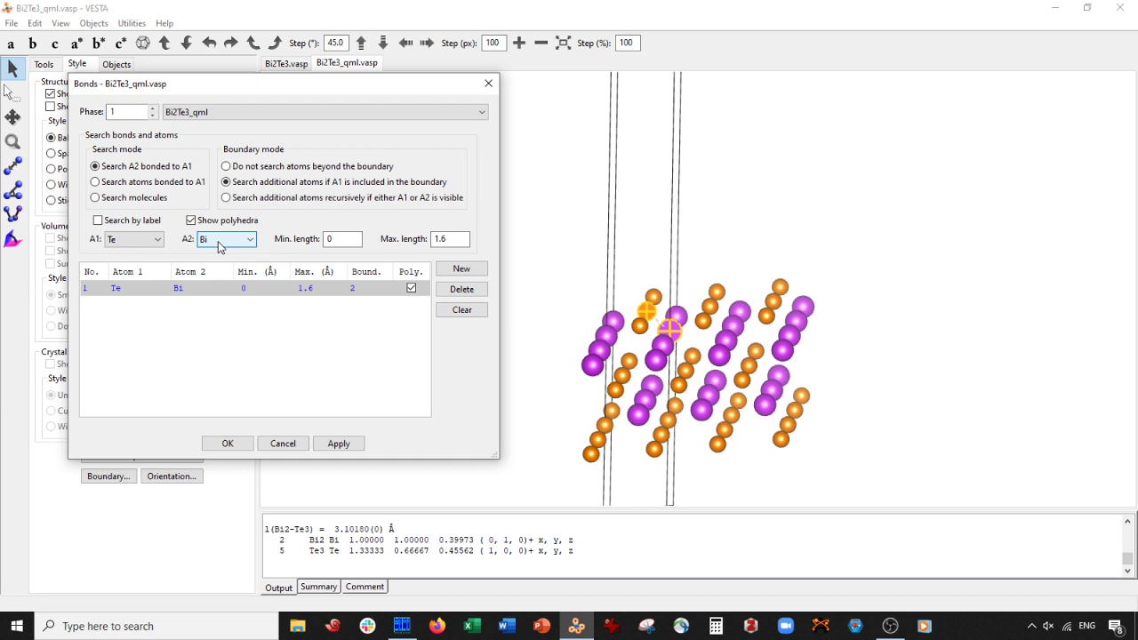
key(Tab)
key(Tab)
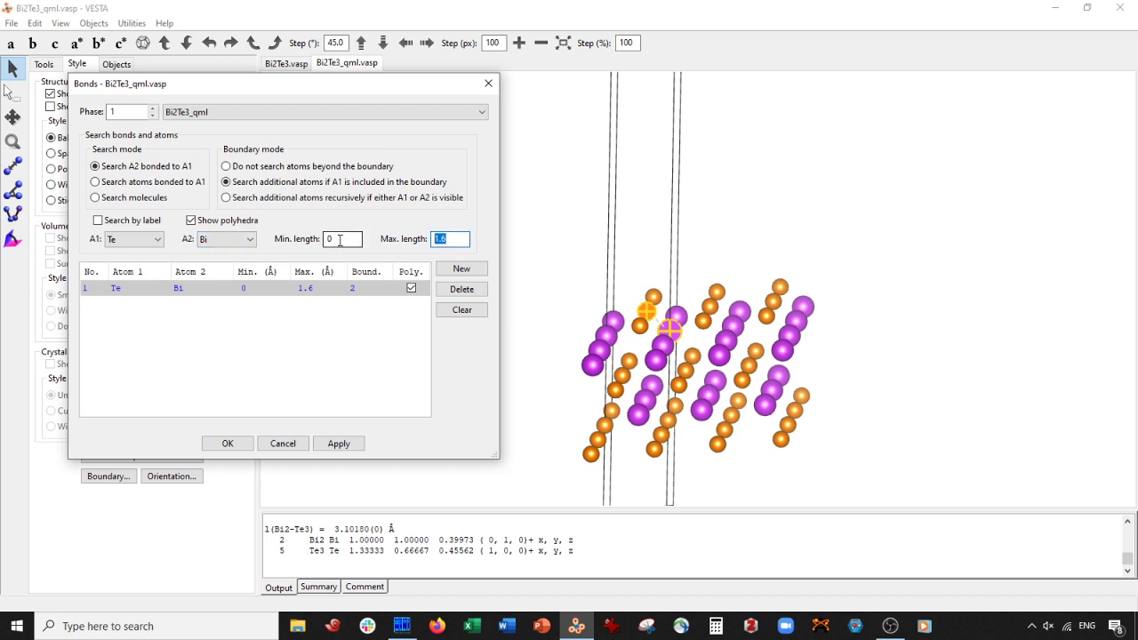
text(3.2)
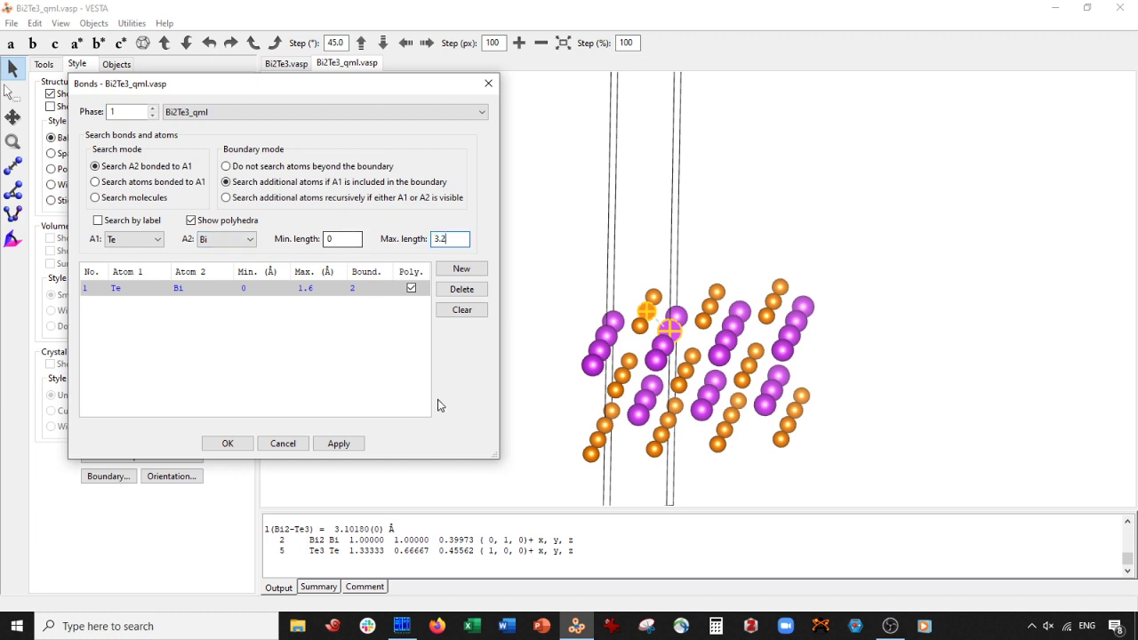
click(347, 446)
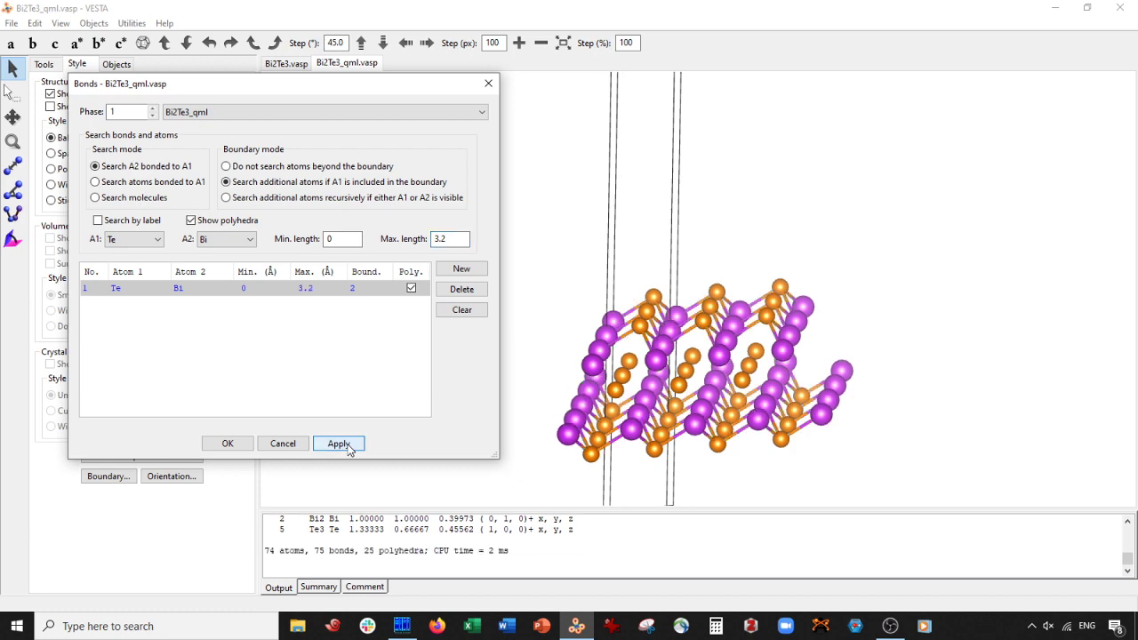
click(229, 442)
drag(526, 342, 544, 313)
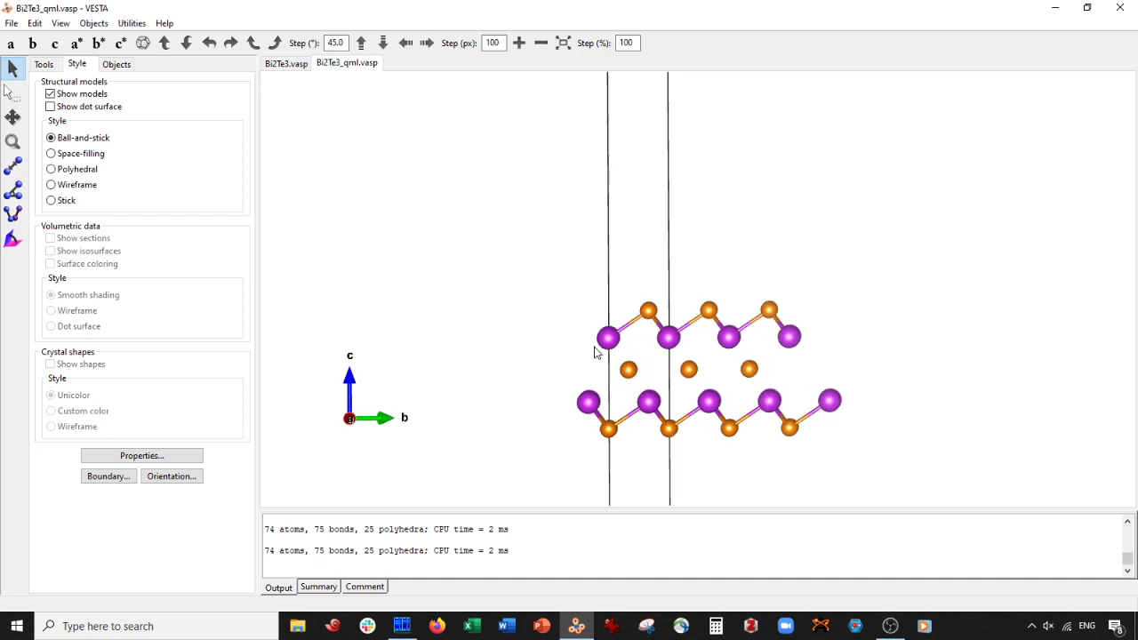
Set the maximum length of the Te–Bi bond to 3.5 Å and apply it
click(35, 23)
click(61, 90)
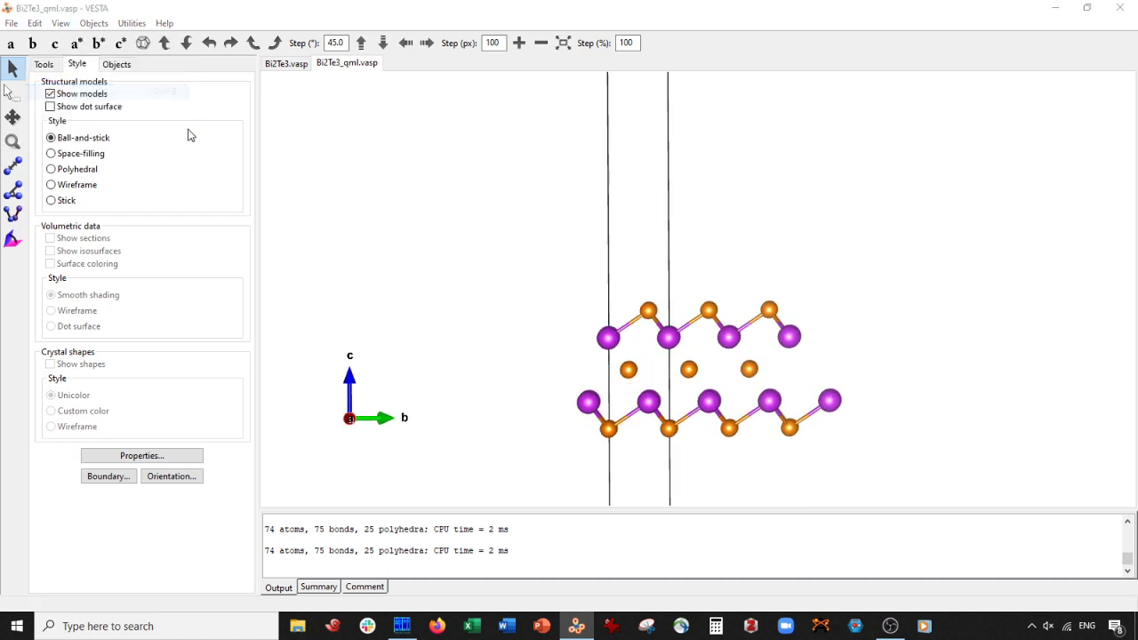
click(318, 292)
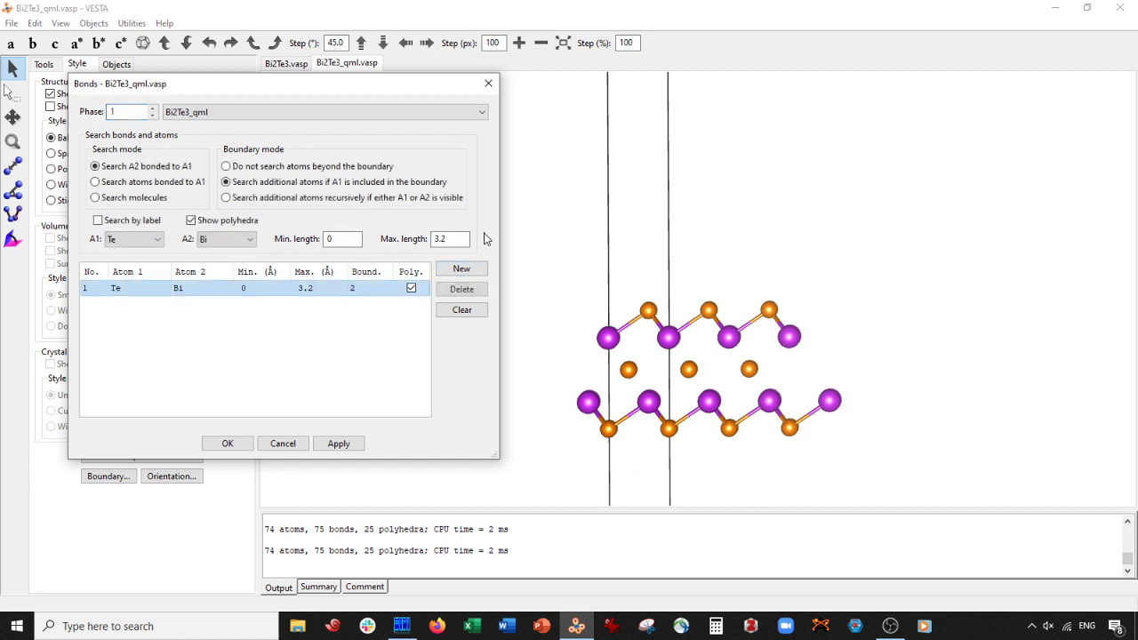
click(456, 238)
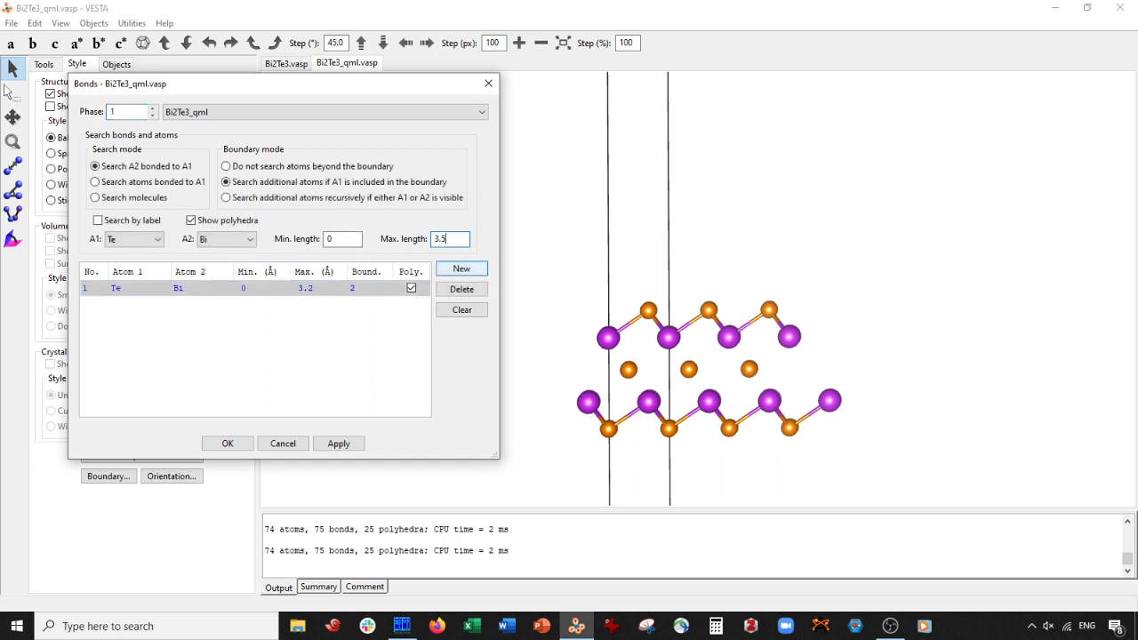
click(338, 443)
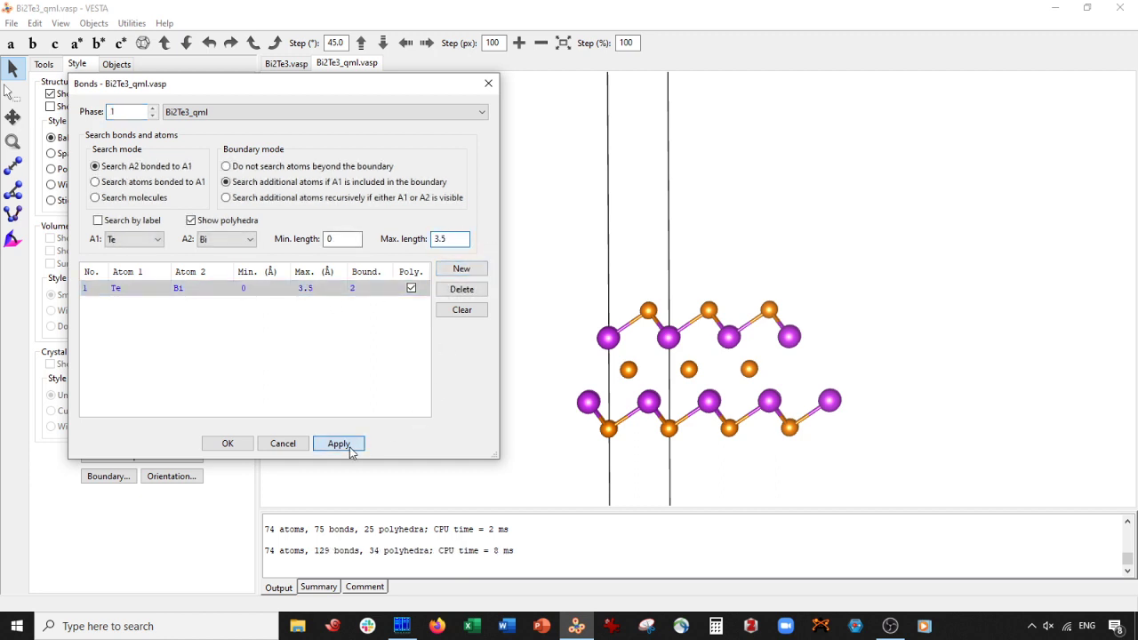
click(241, 449)
drag(622, 320, 570, 266)
Return the layer to space-filling style and extend its boundary to x(max) 5 and y(max) 5
click(80, 153)
click(108, 476)
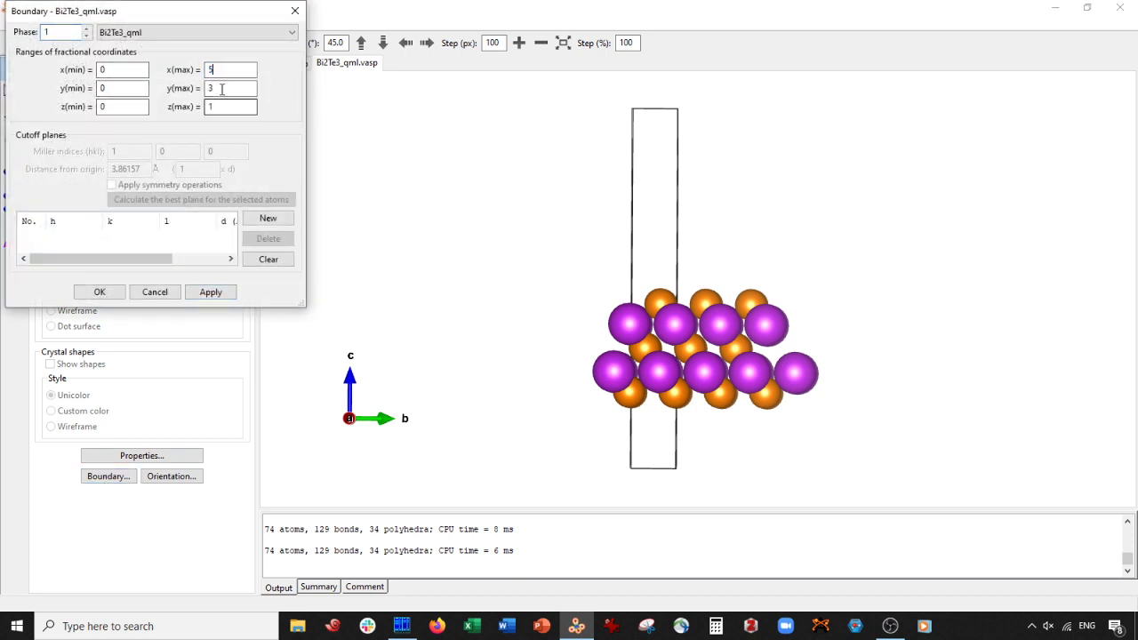
key(Tab)
click(218, 296)
click(99, 292)
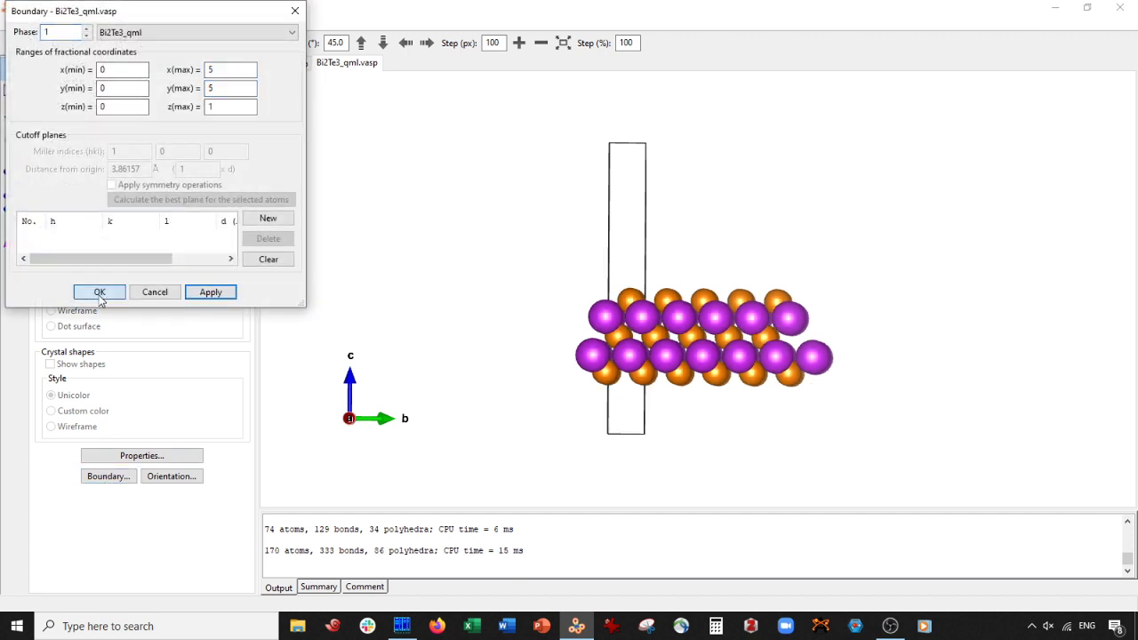
mouse_move(520, 190)
mouse_down()
mouse_move(513, 241)
mouse_move(495, 196)
mouse_move(424, 196)
mouse_move(523, 194)
mouse_up()
scroll(470, 216, up, 5)
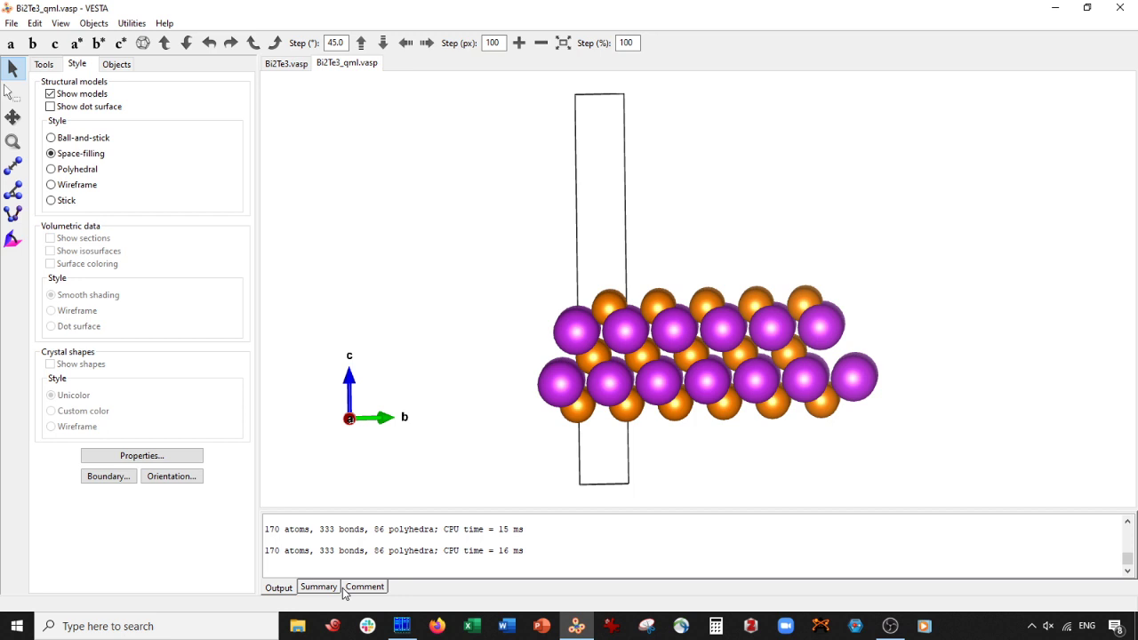
Switch to Far Manager, open Bi2Te3_qml.vasp to review its lattice and Cartesian coordinates, and return to the layer model in VESTA
click(402, 626)
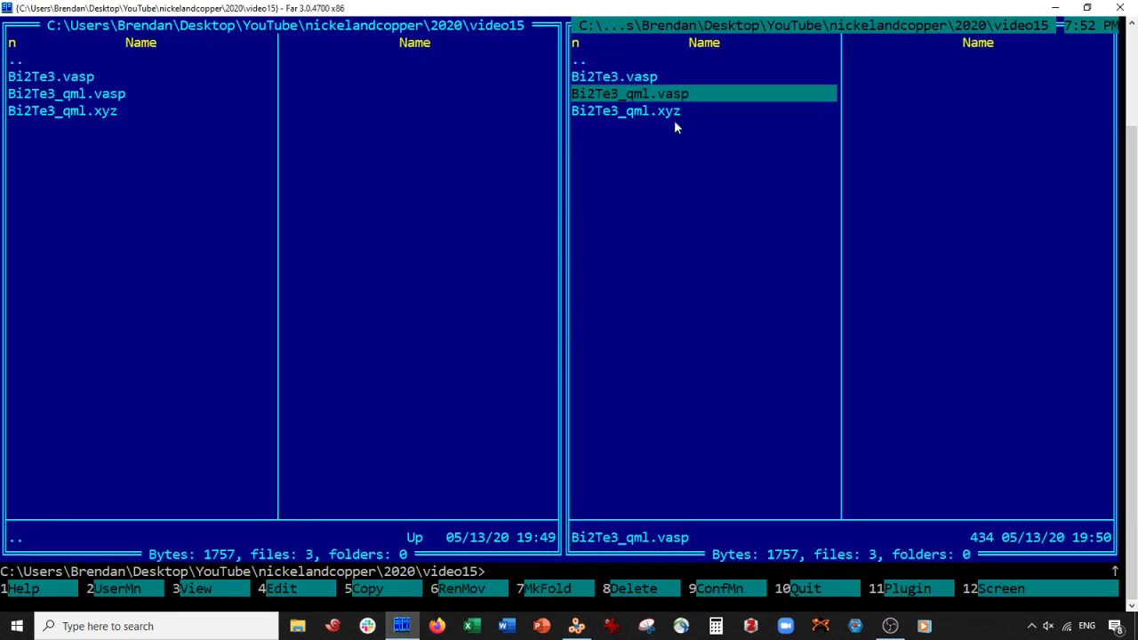
key(F4)
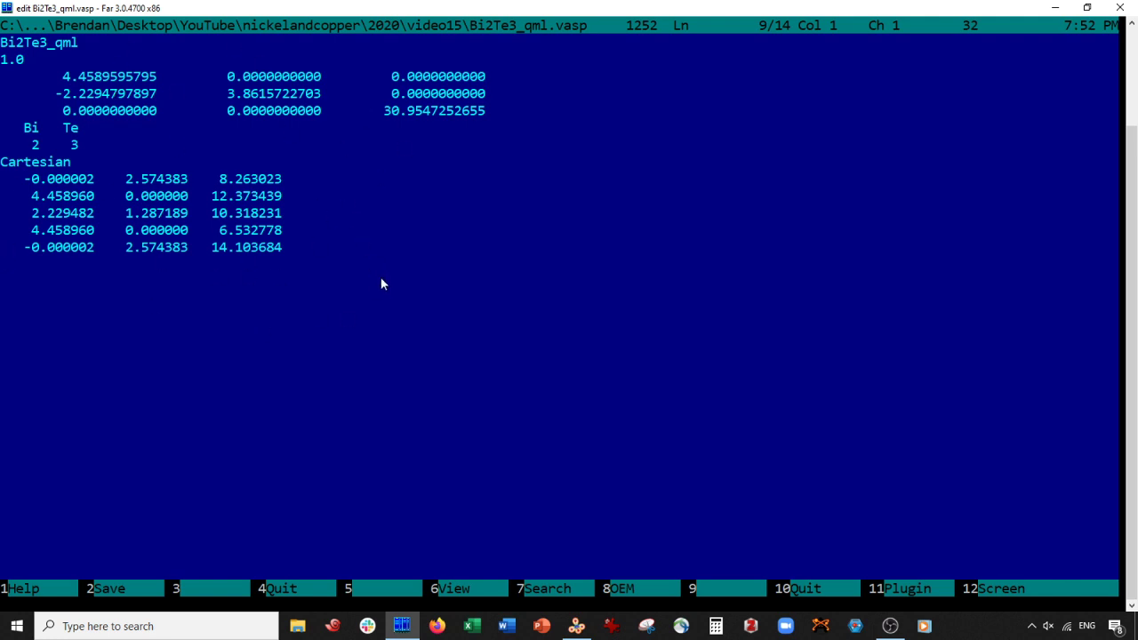
key(alt+Tab)
mouse_move(551, 267)
mouse_down()
mouse_move(528, 272)
mouse_move(555, 271)
mouse_up()
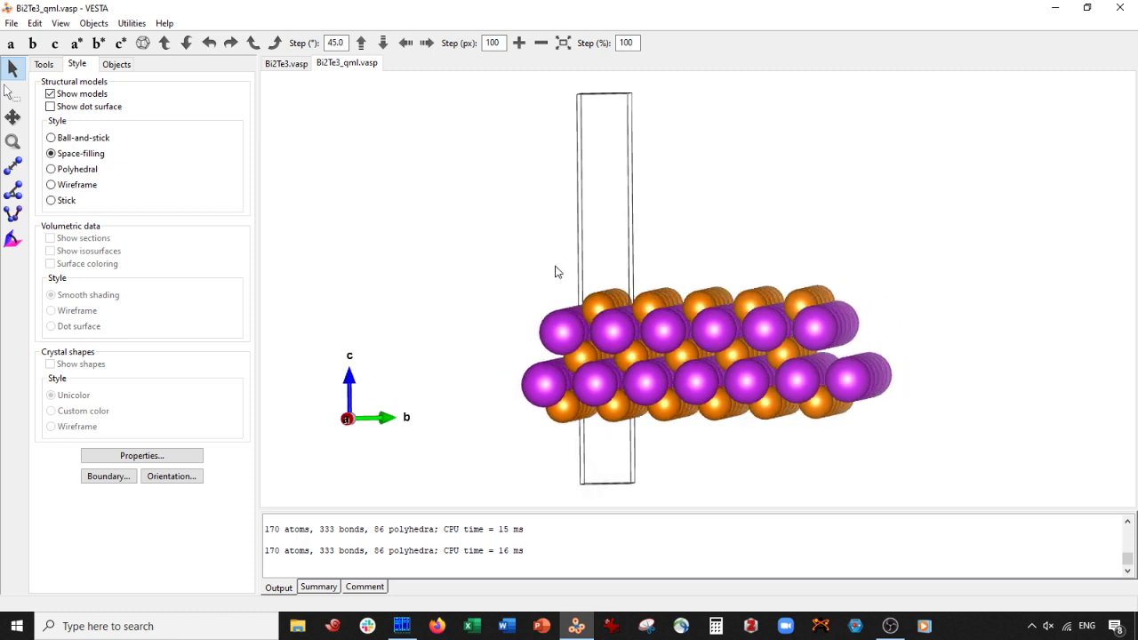